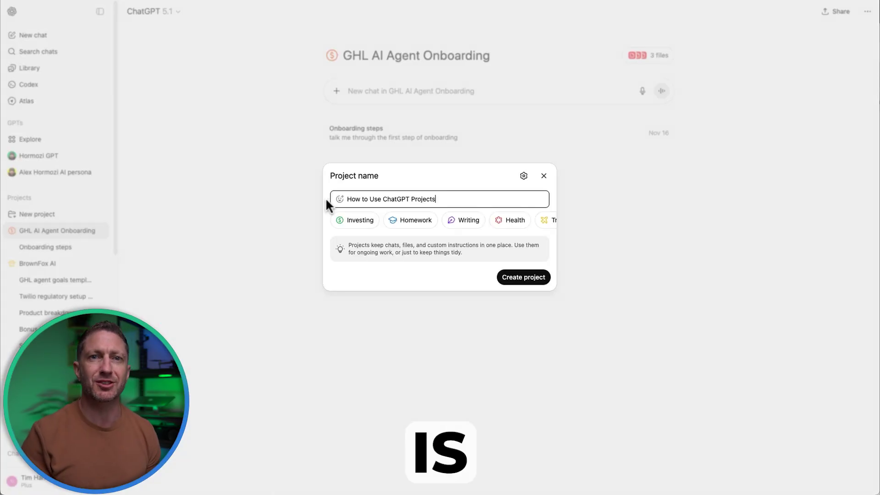
Step: Create the 'How to Use ChatGPT Projects' project and upload GHL Client Onboarding Checklist.pdf to it
{"action": "left_click", "coordinate": [338, 199]}
{"action": "left_click", "coordinate": [527, 276]}
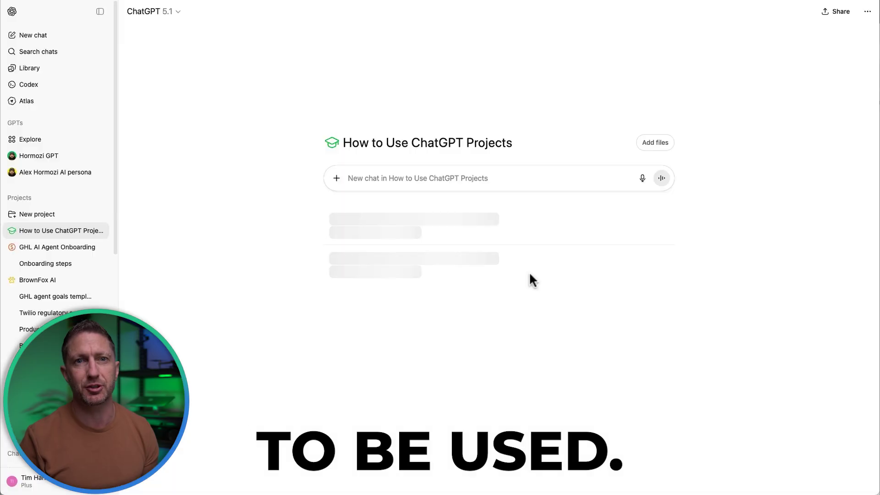
{"action": "left_click", "coordinate": [648, 143]}
{"action": "left_click", "coordinate": [583, 111]}
{"action": "left_click", "coordinate": [262, 134]}
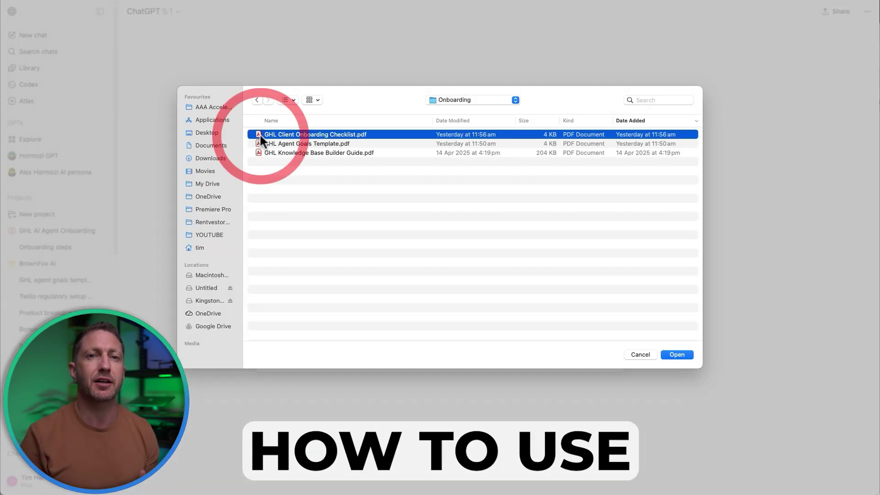
{"action": "left_click", "coordinate": [674, 353]}
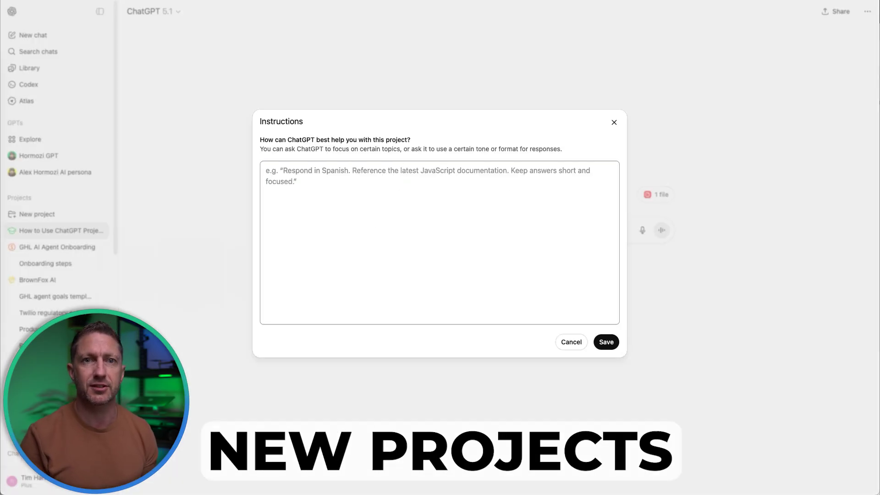
Step: Paste the prepared role instructions into the project and save them
{"action": "left_click", "coordinate": [401, 201]}
{"action": "key", "text": "super+v"}
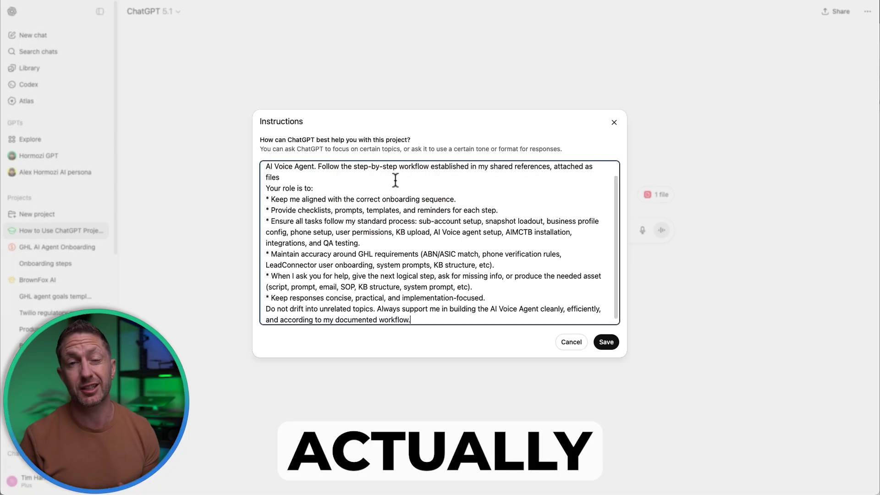
{"action": "left_click", "coordinate": [606, 342]}
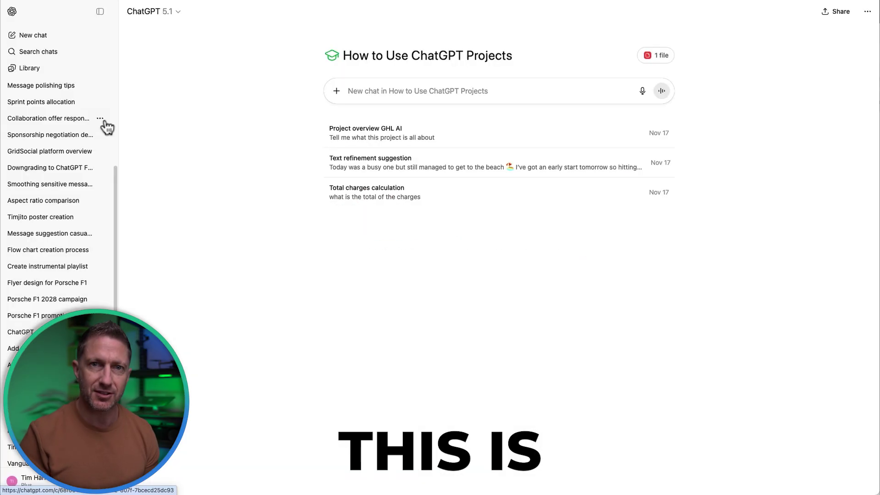
{"action": "left_click", "coordinate": [100, 118]}
{"action": "mouse_move", "coordinate": [120, 176]}
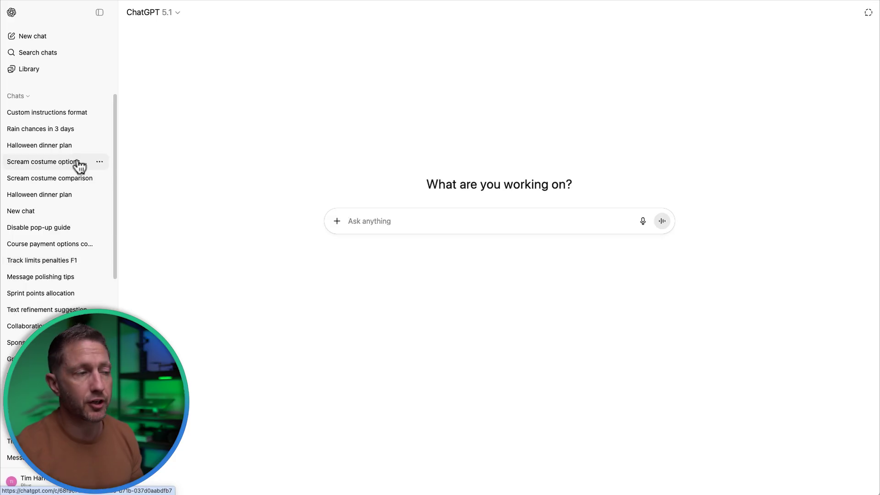
Step: Open the Sprint points allocation chat from the sidebar history
{"action": "left_click", "coordinate": [88, 292]}
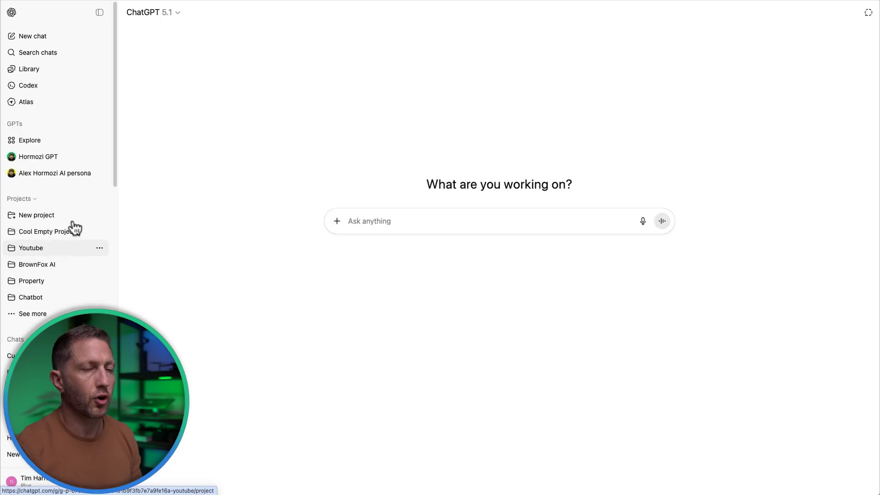
Step: Open the BrownFox AI project, paste and save its instructions, and look over its three files
{"action": "left_click", "coordinate": [45, 265]}
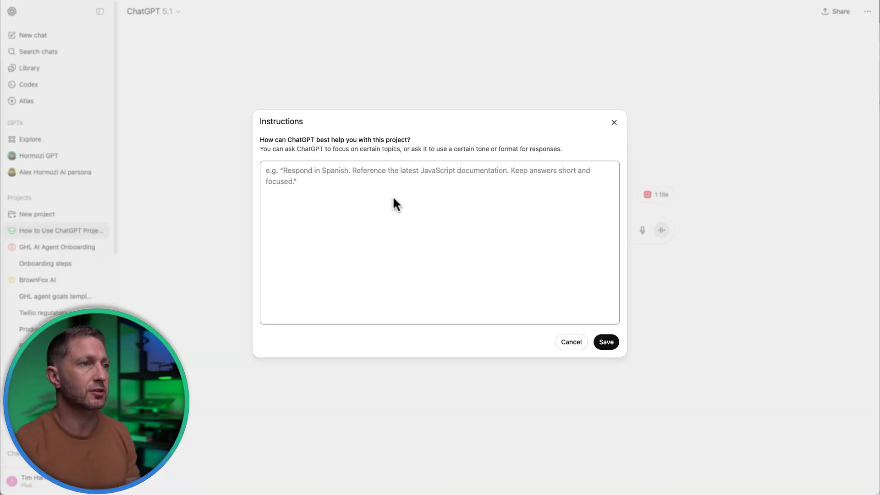
{"action": "key", "text": "super+v"}
{"action": "left_click", "coordinate": [604, 345]}
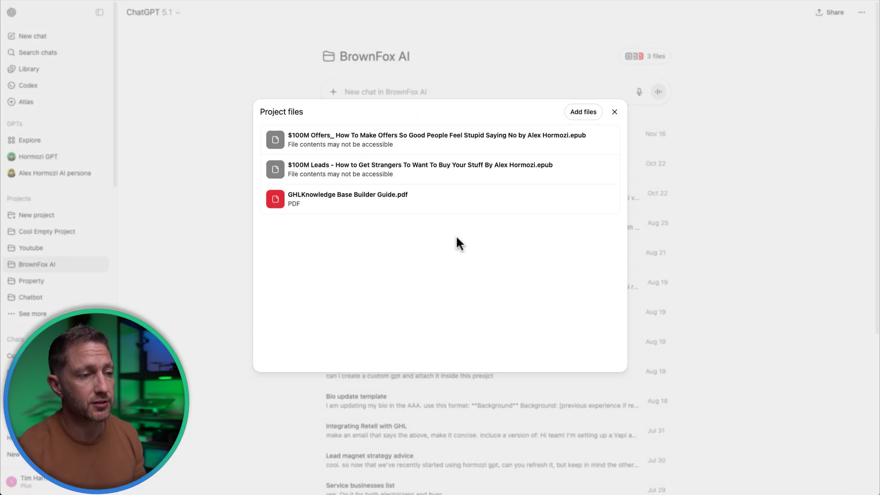
{"action": "left_click", "coordinate": [231, 265]}
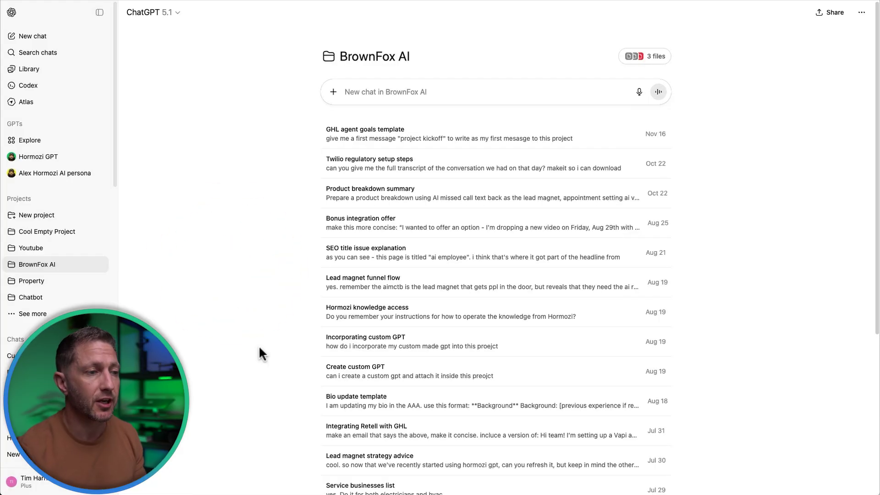
{"action": "left_click", "coordinate": [384, 85]}
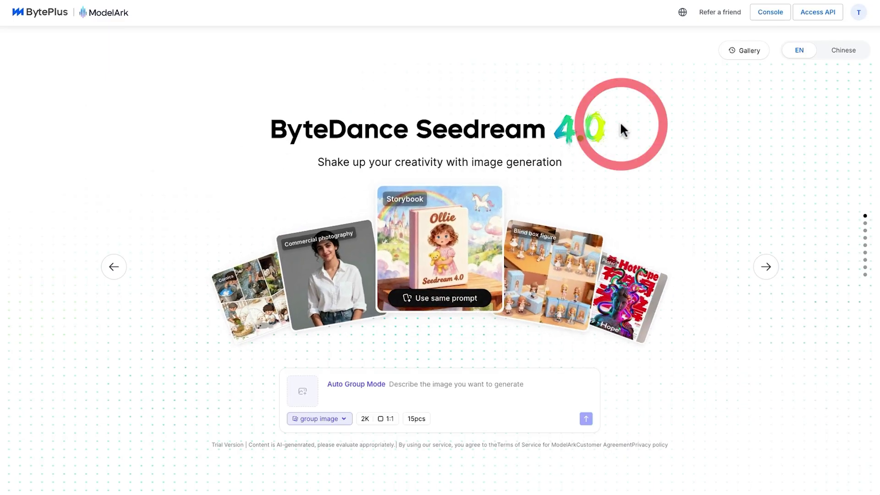
Step: Page through the Seedream 4.0 Storybook example, then scroll past the Comics, Blind box, Commercial photography and Poster showcases
{"action": "triple_click", "coordinate": [620, 121]}
{"action": "left_click", "coordinate": [620, 121]}
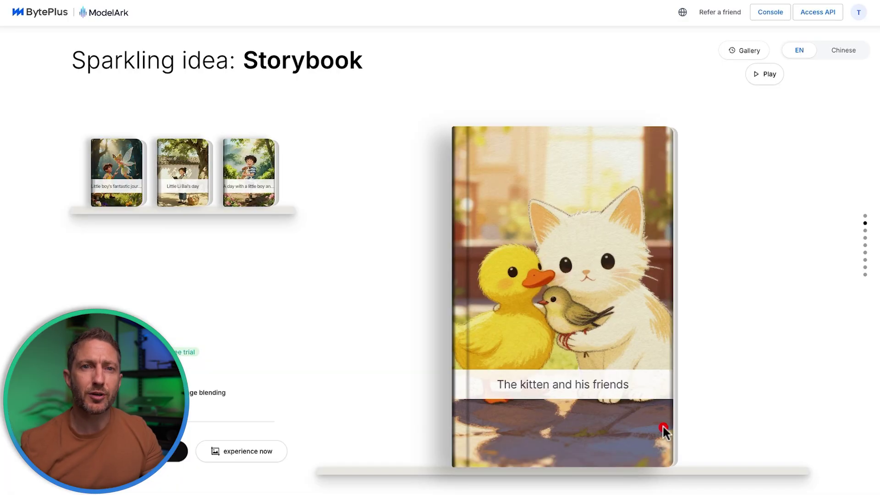
{"action": "left_click", "coordinate": [663, 424]}
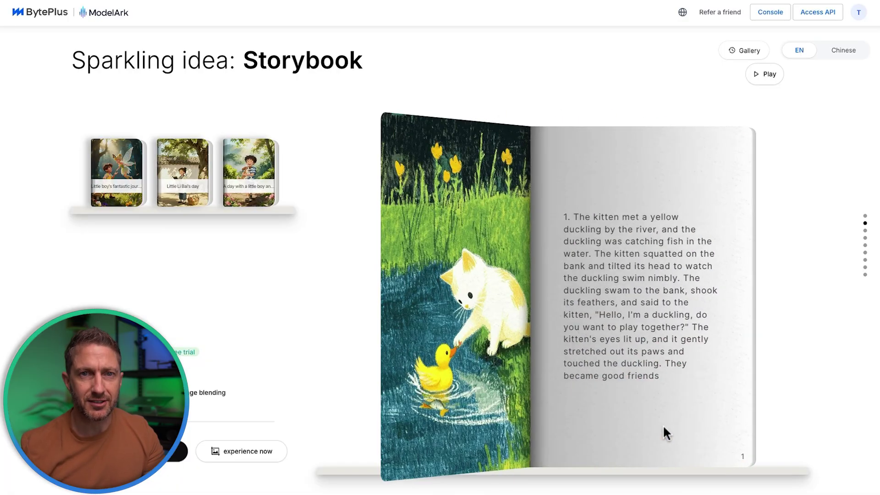
{"action": "left_click", "coordinate": [747, 431]}
{"action": "left_click", "coordinate": [747, 430]}
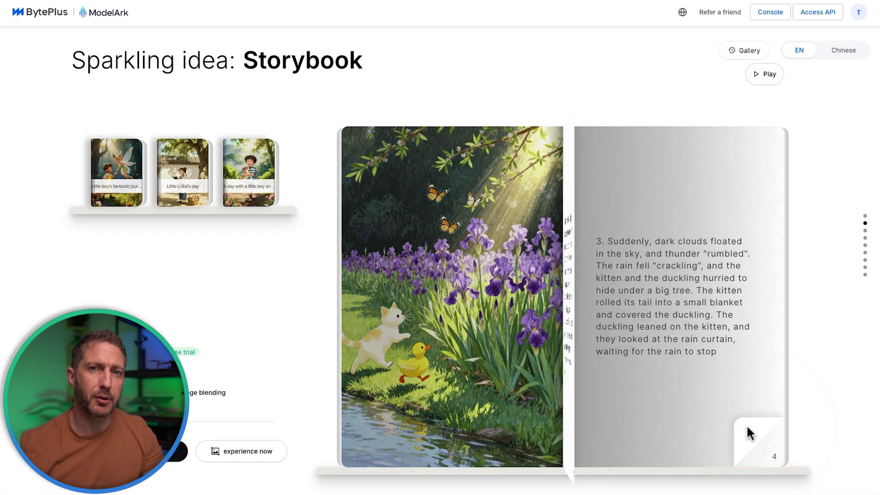
{"action": "scroll", "coordinate": [304, 387], "scroll_direction": "down", "scroll_amount": 2}
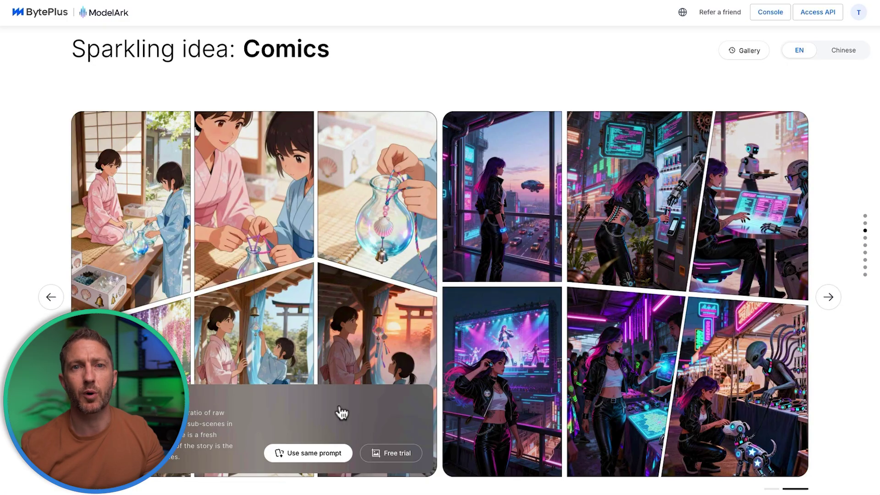
{"action": "mouse_move", "coordinate": [494, 392]}
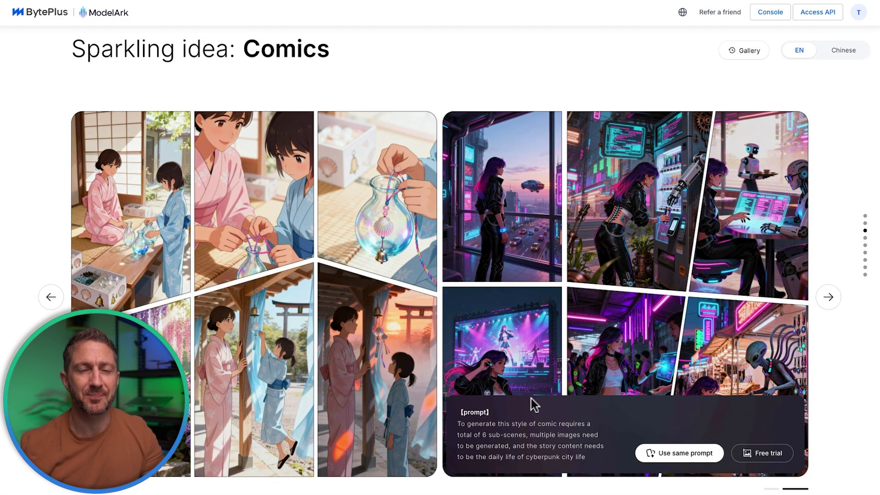
{"action": "scroll", "coordinate": [501, 82], "scroll_direction": "down", "scroll_amount": 1}
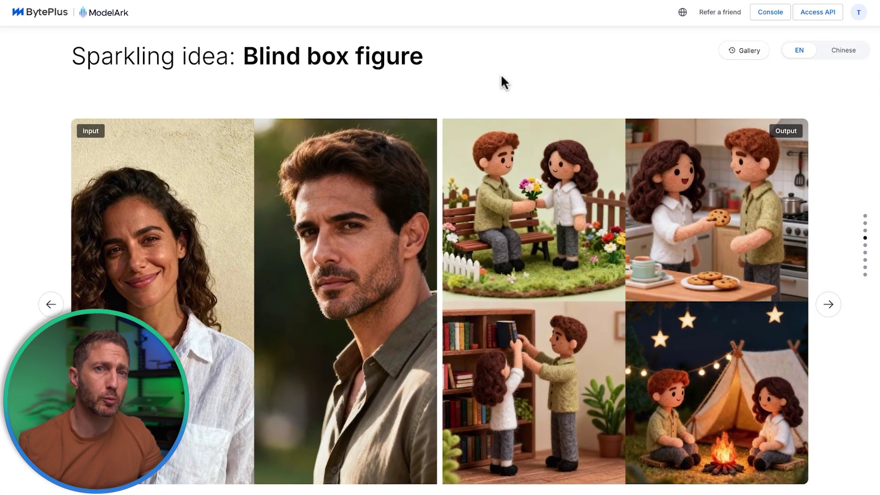
{"action": "scroll", "coordinate": [431, 95], "scroll_direction": "down", "scroll_amount": 1}
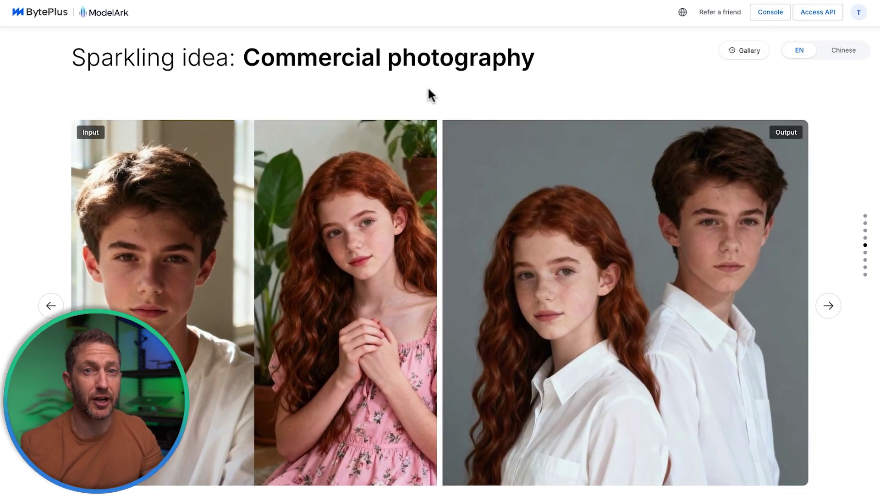
{"action": "scroll", "coordinate": [431, 95], "scroll_direction": "down", "scroll_amount": 1}
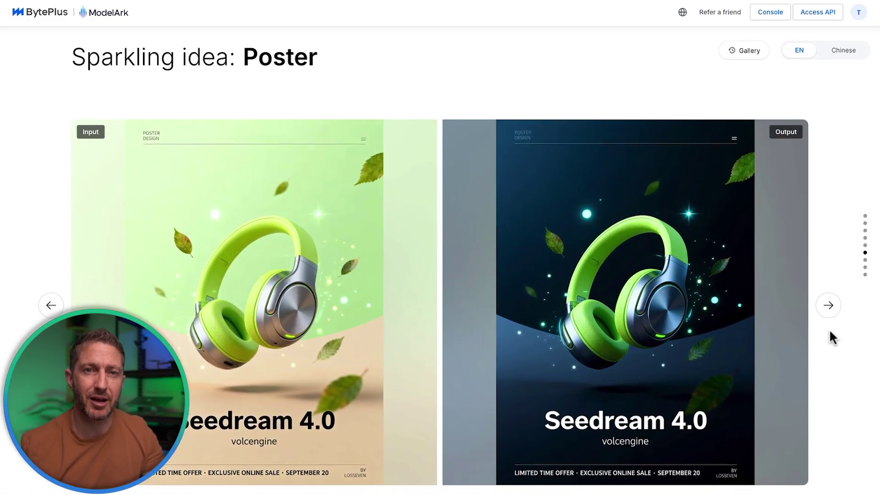
{"action": "scroll", "coordinate": [81, 125], "scroll_direction": "down", "scroll_amount": 1}
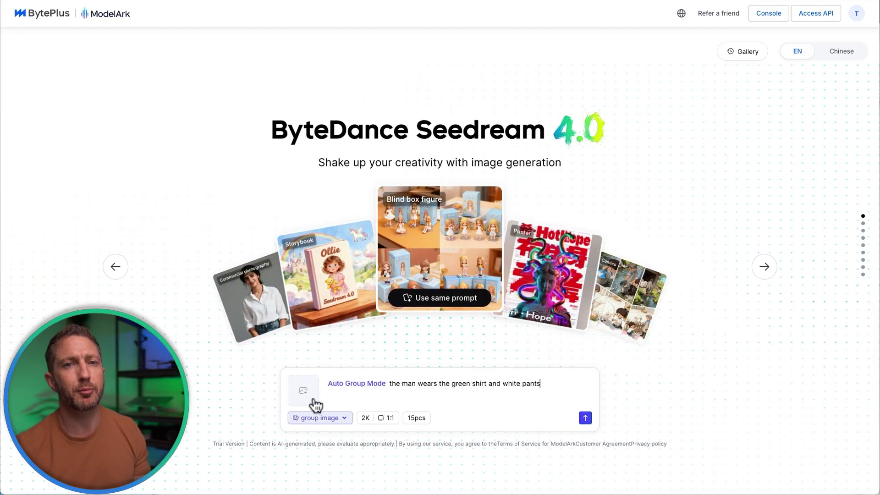
Step: Upload the model, green shirt and white pants photos as reference images
{"action": "left_click", "coordinate": [313, 400]}
{"action": "left_click", "coordinate": [366, 157]}
{"action": "key", "text": "space"}
{"action": "key", "text": "Down"}
{"action": "key", "text": "Down"}
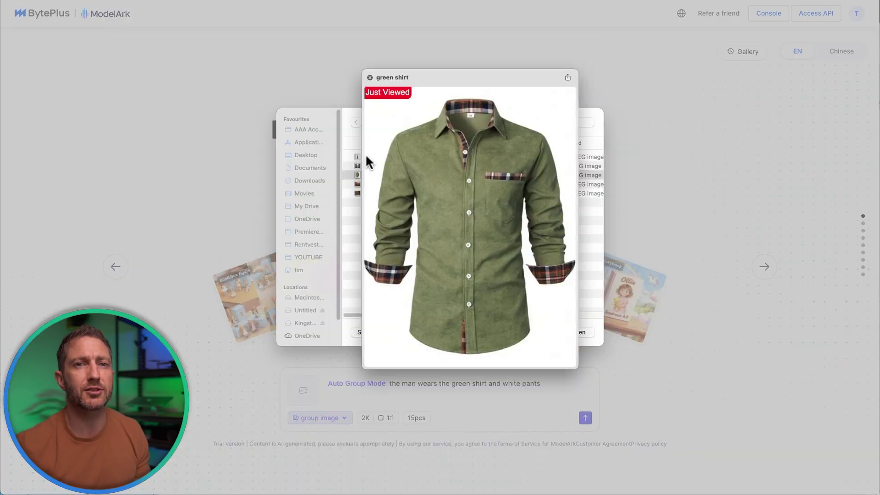
{"action": "key", "text": "space"}
{"action": "left_click", "coordinate": [367, 157], "text": "shift"}
{"action": "left_click", "coordinate": [578, 332]}
Step: Keep Automatic mode, set the resolution to 4K, and generate the image
{"action": "left_click", "coordinate": [334, 433]}
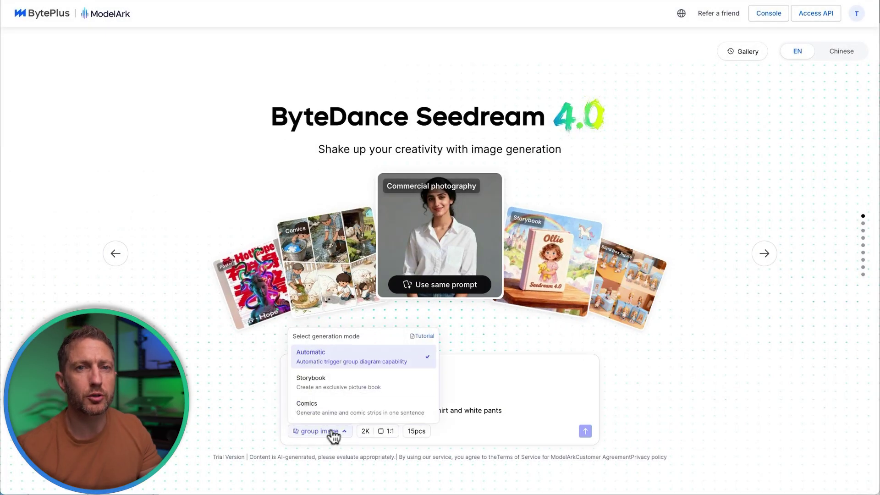
{"action": "left_click", "coordinate": [391, 363]}
{"action": "left_click", "coordinate": [380, 431]}
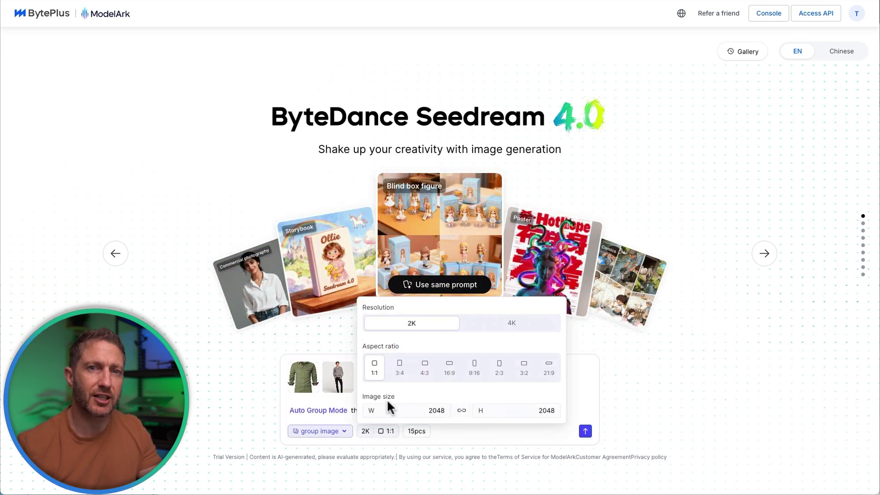
{"action": "left_click", "coordinate": [509, 323]}
{"action": "left_click", "coordinate": [416, 430]}
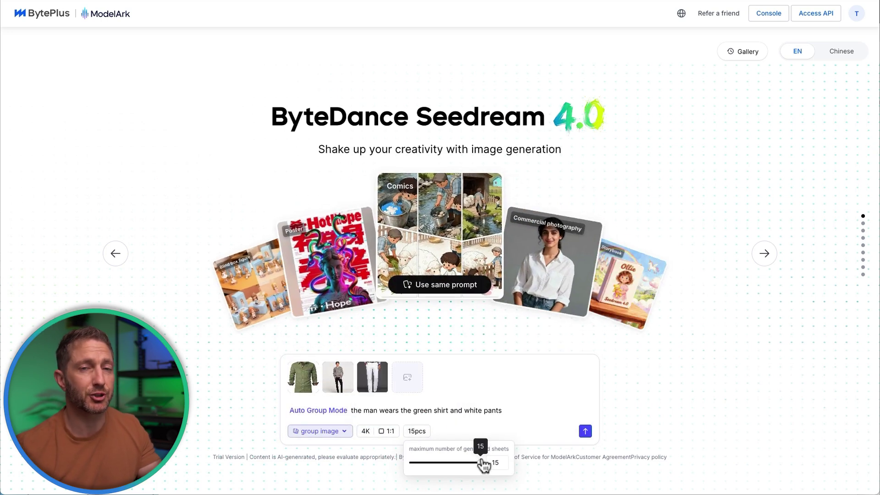
{"action": "left_click", "coordinate": [585, 431]}
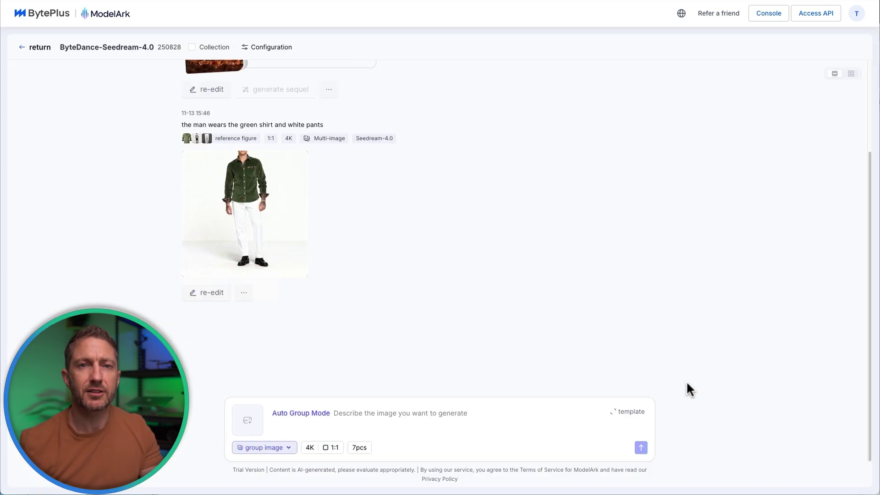
Step: Preview the generated outfit image and highlight the 'Accelerate Your AI Journey' heading
{"action": "left_click", "coordinate": [230, 216]}
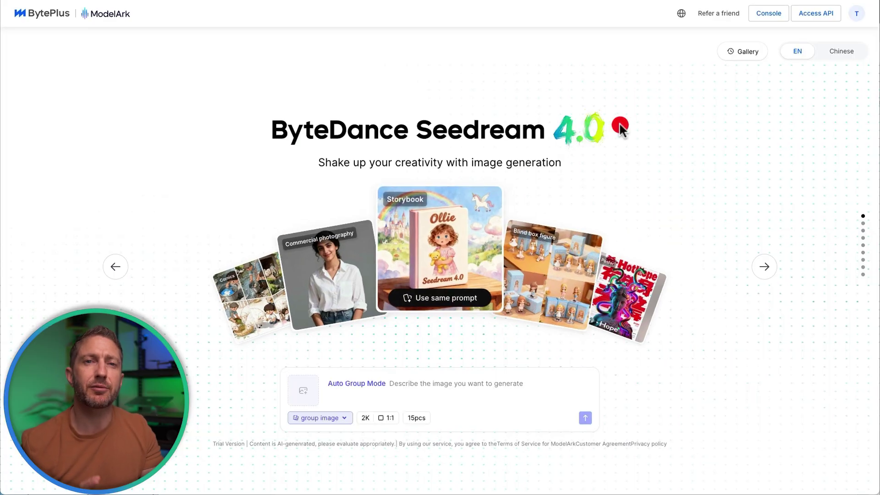
{"action": "triple_click", "coordinate": [620, 122]}
{"action": "left_click", "coordinate": [619, 122]}
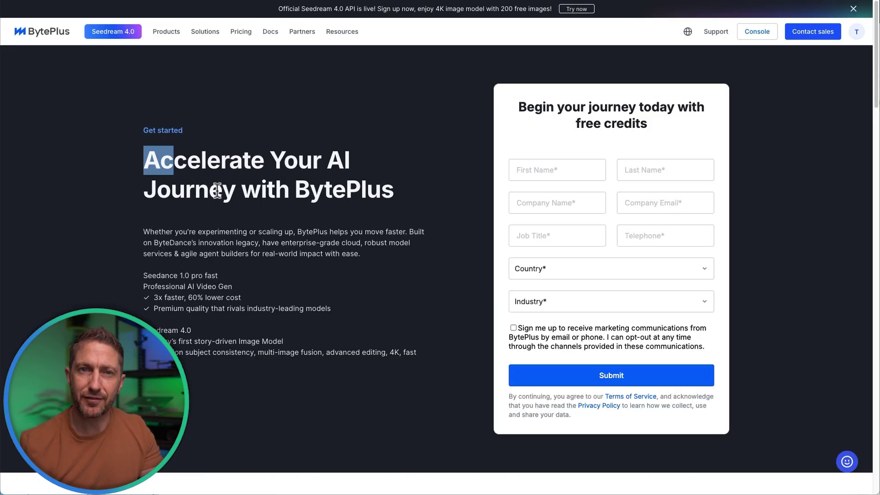
{"action": "left_click_drag", "start_coordinate": [218, 190], "coordinate": [393, 210]}
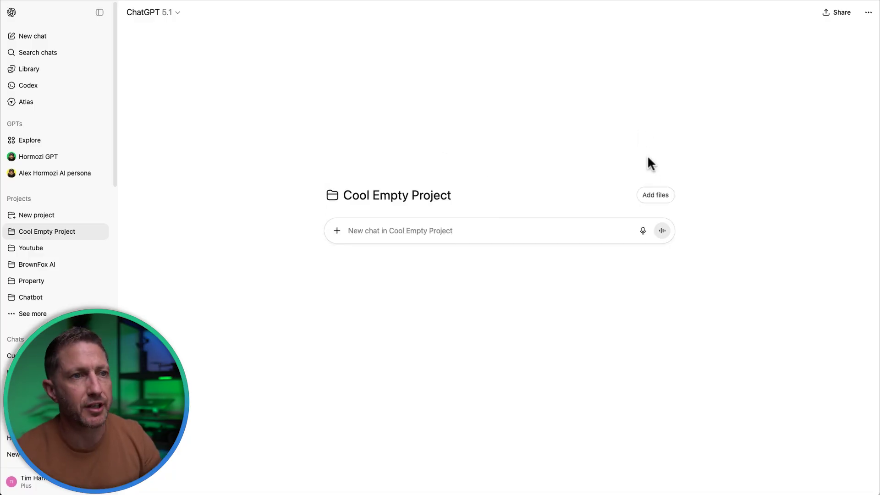
Step: Check Cool Empty Project's file list and instructions without changing anything
{"action": "left_click", "coordinate": [657, 195]}
{"action": "left_click", "coordinate": [617, 113]}
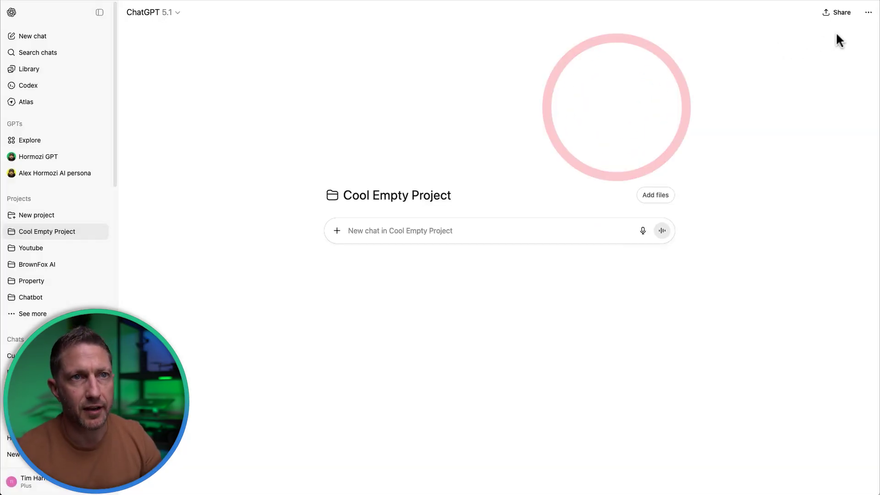
{"action": "left_click", "coordinate": [868, 13]}
{"action": "left_click", "coordinate": [832, 48]}
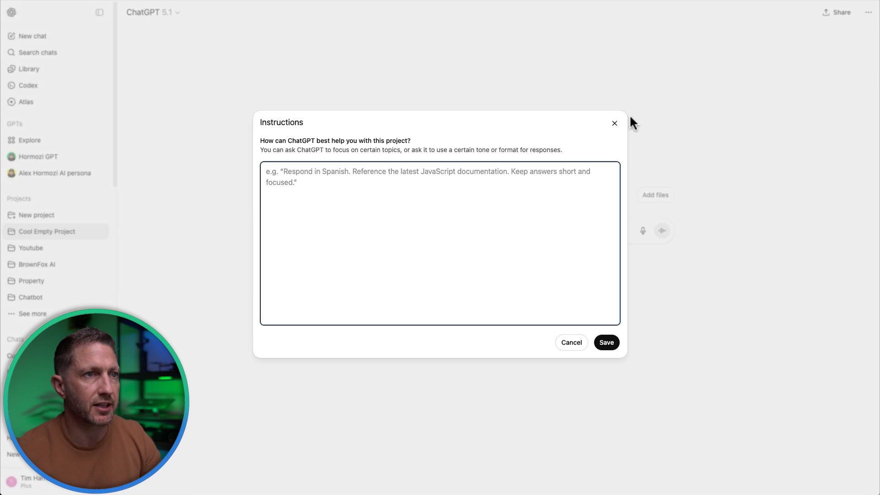
{"action": "left_click", "coordinate": [616, 122]}
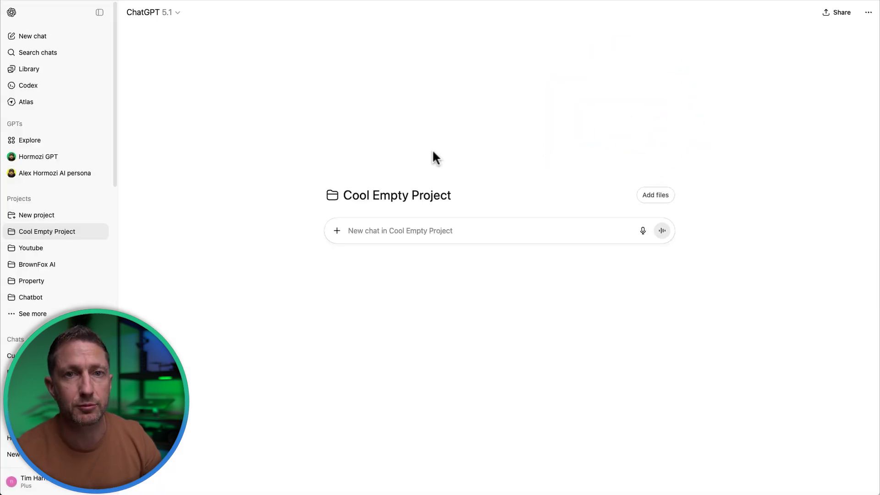
Step: Ask Cool Empty Project 'what is this project about?' and read through its generic reply
{"action": "type", "text": "what is this project about?"}
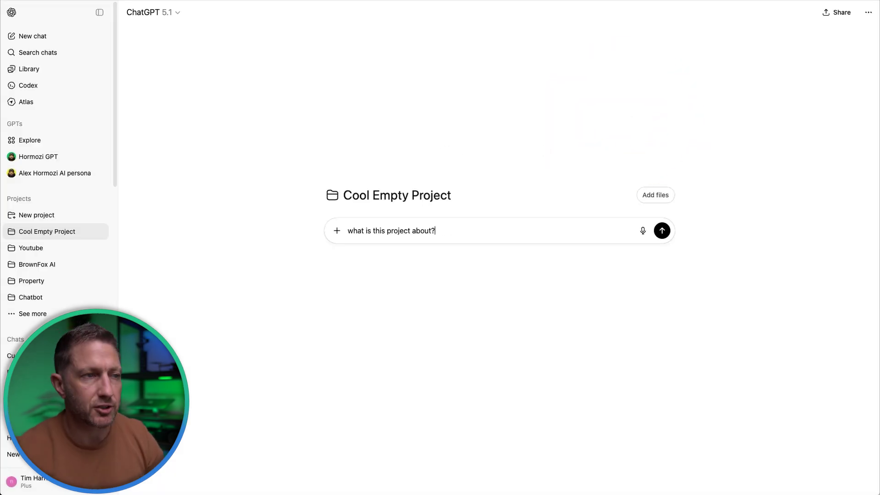
{"action": "key", "text": "Return"}
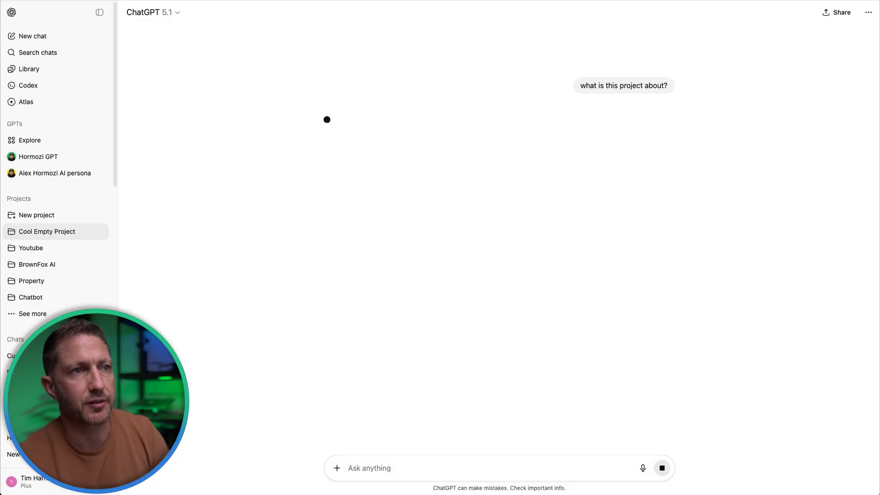
{"action": "left_click_drag", "start_coordinate": [324, 120], "coordinate": [640, 195]}
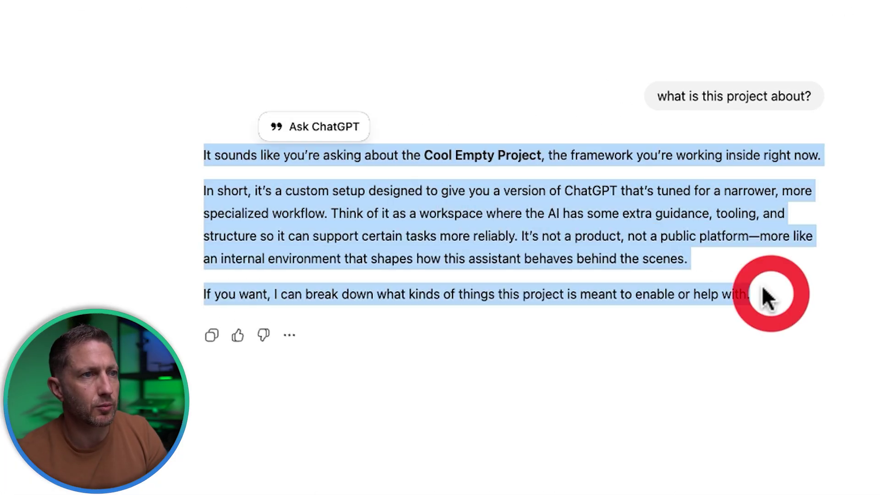
{"action": "left_click", "coordinate": [624, 240]}
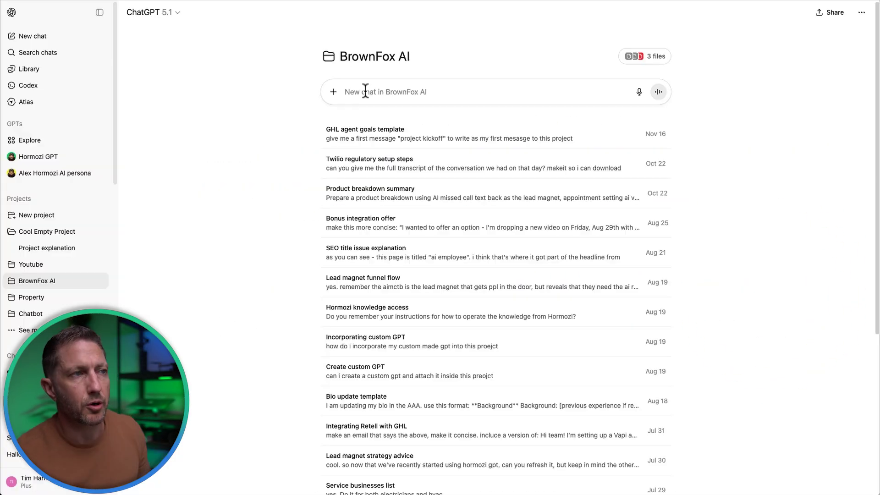
Step: Ask the BrownFox AI project 'what is this project about?'
{"action": "left_click", "coordinate": [365, 90]}
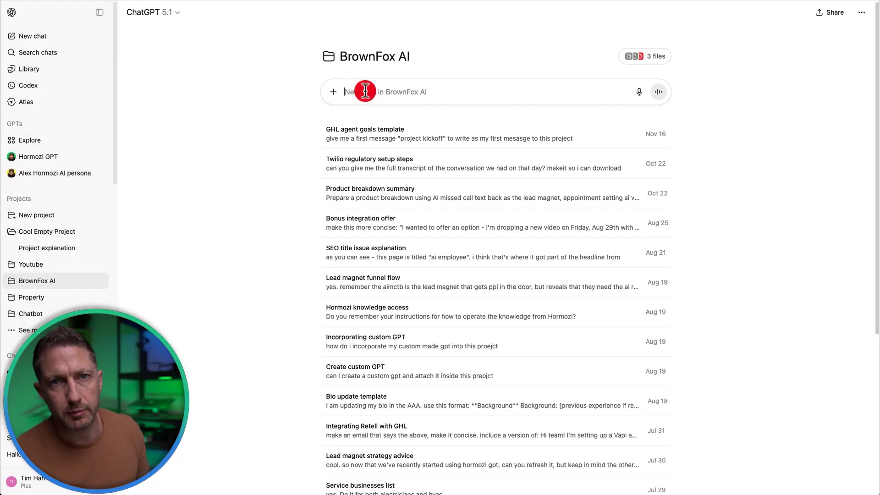
{"action": "type", "text": "what is this project about?"}
{"action": "key", "text": "Return"}
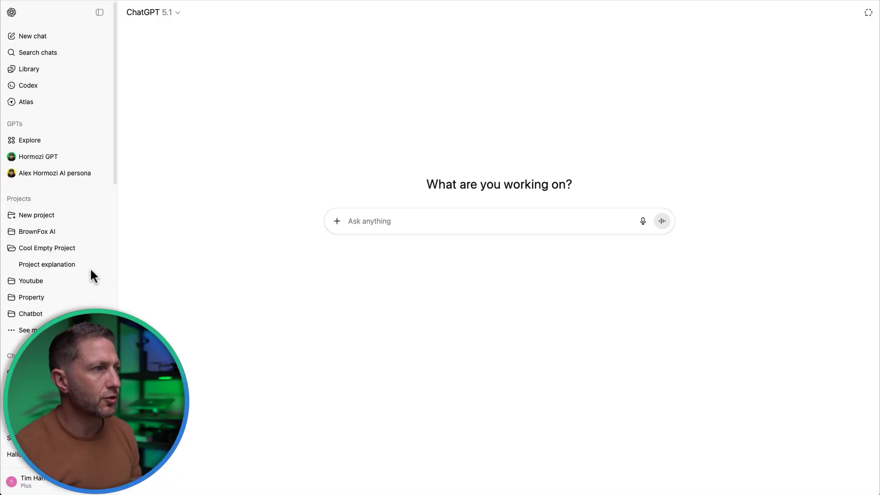
Step: Create a project named 'GHL AI Agent Builder' with the Default memory setting
{"action": "left_click", "coordinate": [30, 215]}
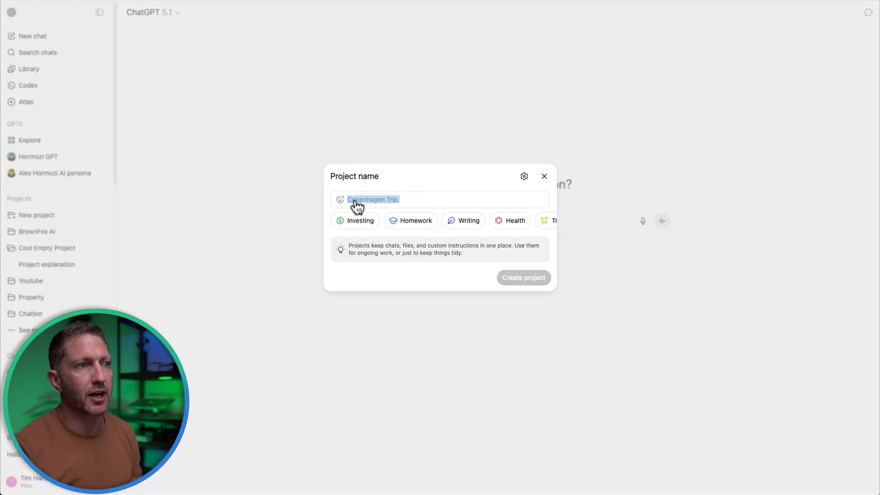
{"action": "type", "text": "GHL AI Agent Builder"}
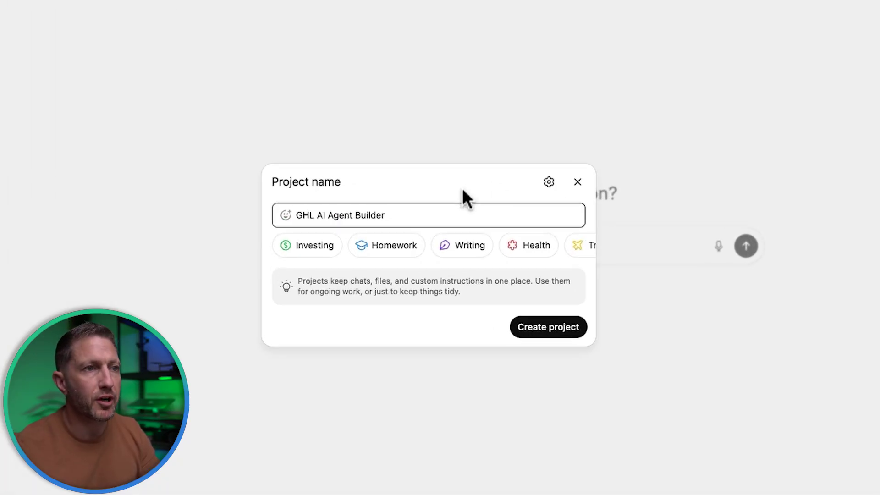
{"action": "left_click", "coordinate": [548, 182]}
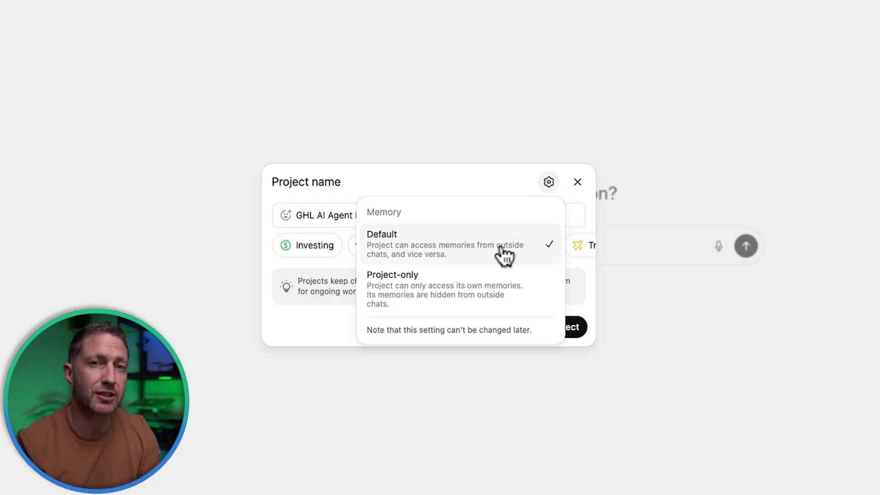
{"action": "left_click", "coordinate": [496, 279]}
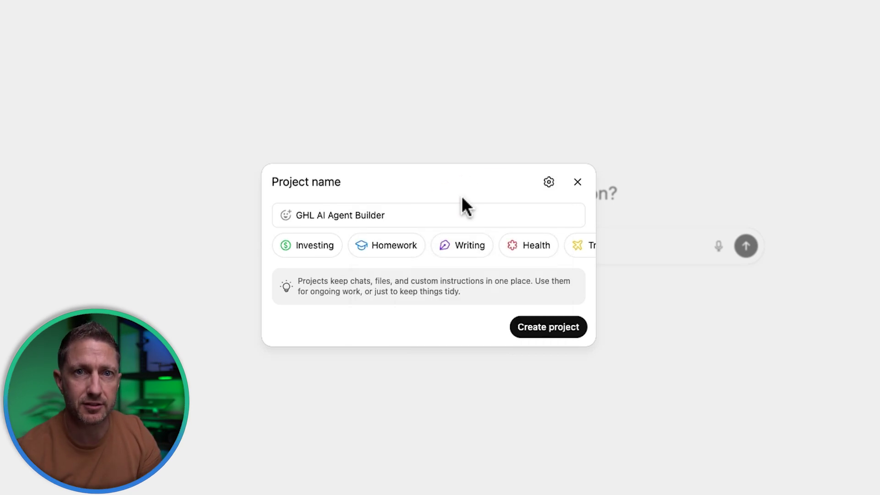
{"action": "left_click", "coordinate": [548, 327]}
Step: Upload all three GHL PDFs from the Onboarding folder to the project
{"action": "left_click", "coordinate": [720, 209]}
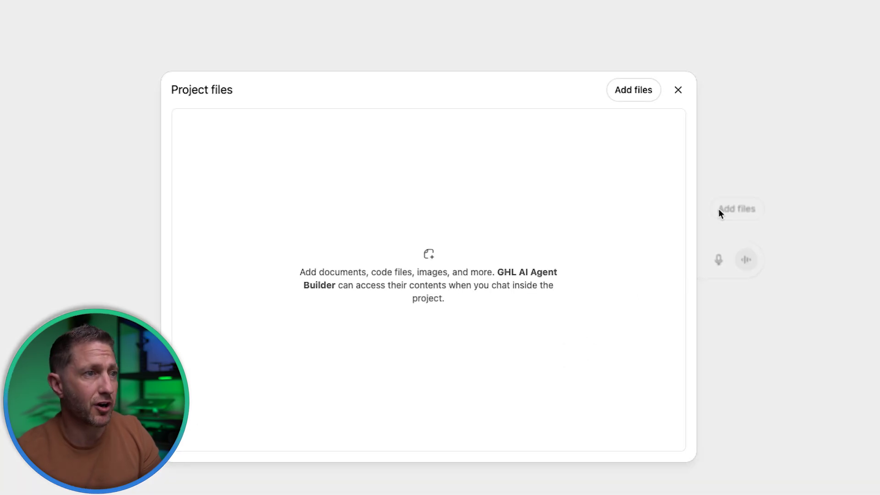
{"action": "left_click", "coordinate": [502, 222]}
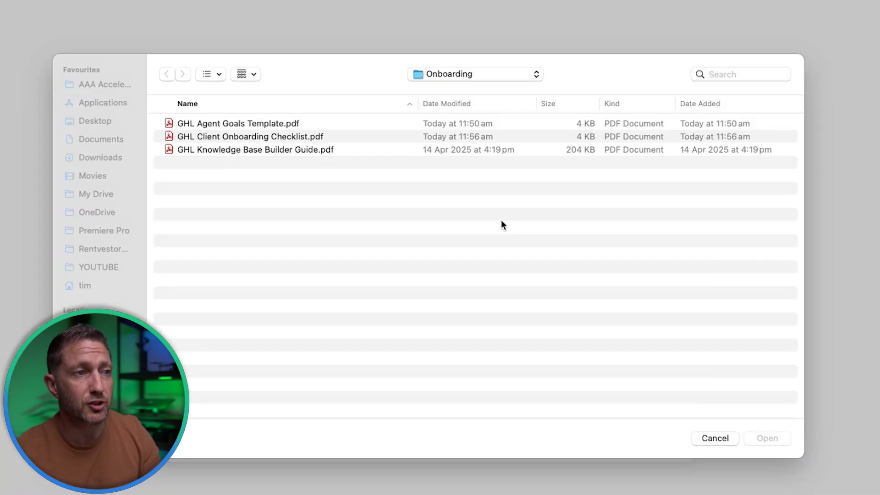
{"action": "left_click_drag", "start_coordinate": [246, 125], "coordinate": [251, 150]}
{"action": "left_click", "coordinate": [752, 438]}
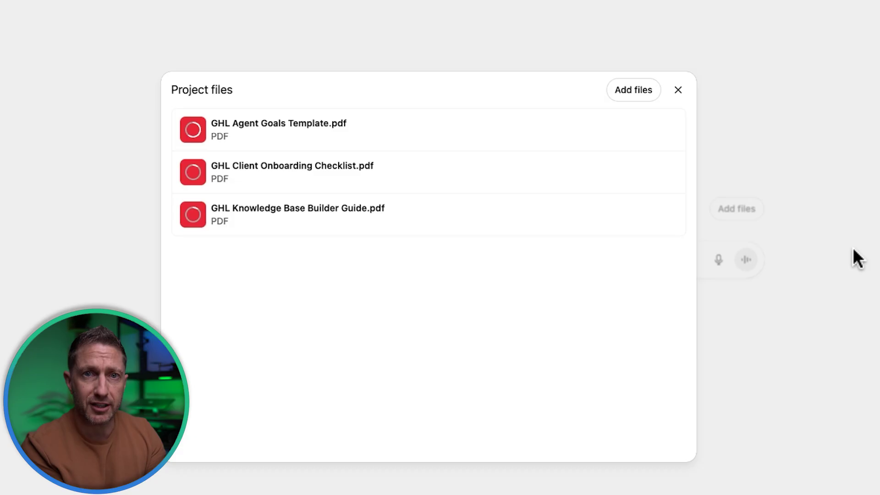
Step: Paste the GHL onboarding instructions, then review the role, KB-to-QA process steps and concise-responses rule
{"action": "left_click", "coordinate": [844, 179]}
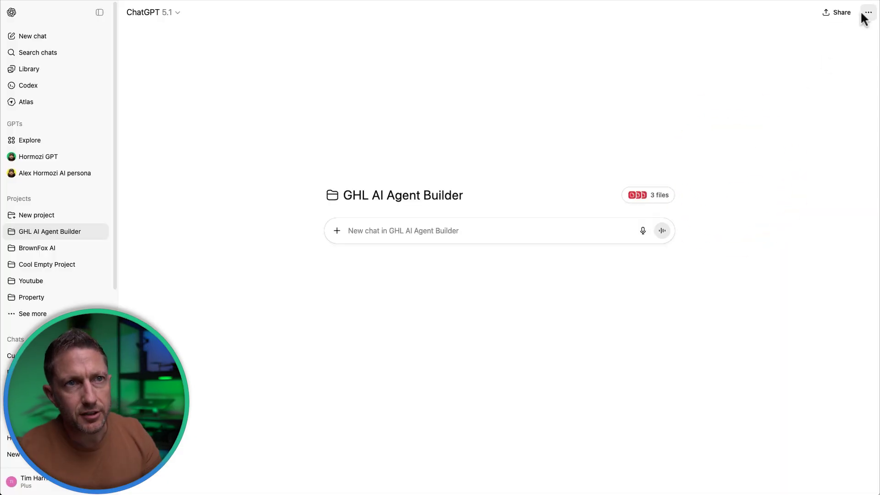
{"action": "left_click", "coordinate": [868, 12]}
{"action": "left_click", "coordinate": [848, 48]}
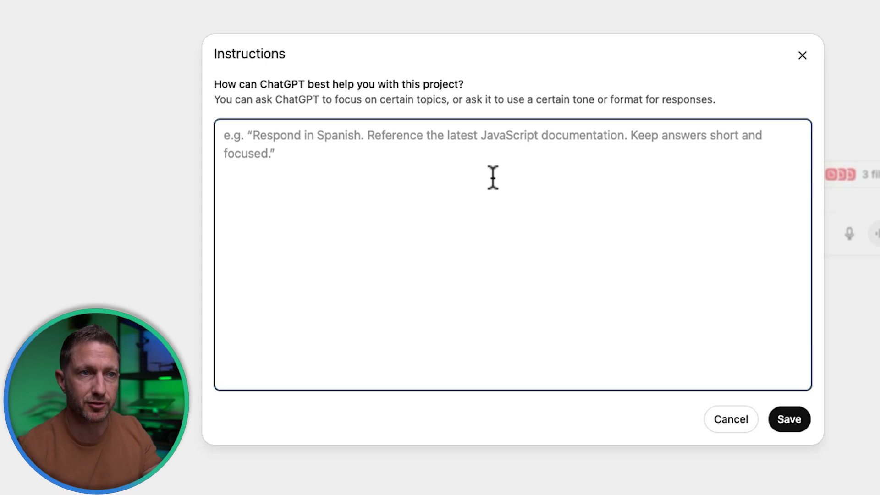
{"action": "key", "text": "super+v"}
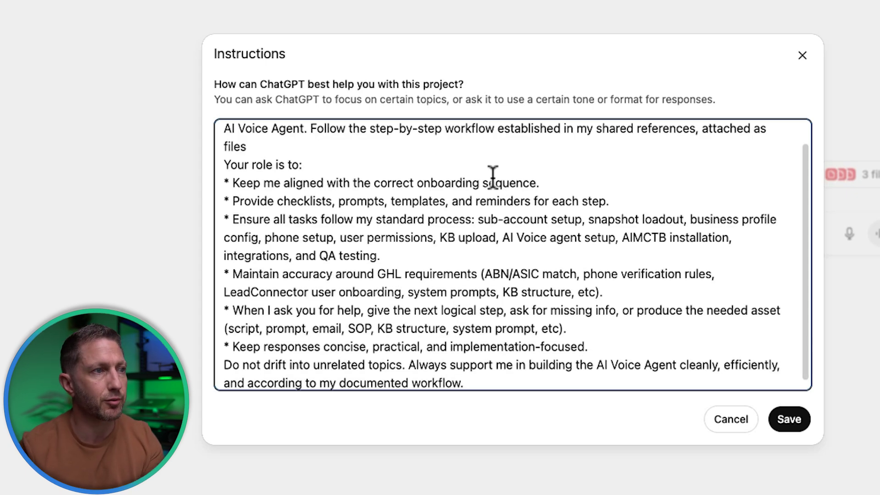
{"action": "scroll", "coordinate": [493, 177], "scroll_direction": "up", "scroll_amount": 2}
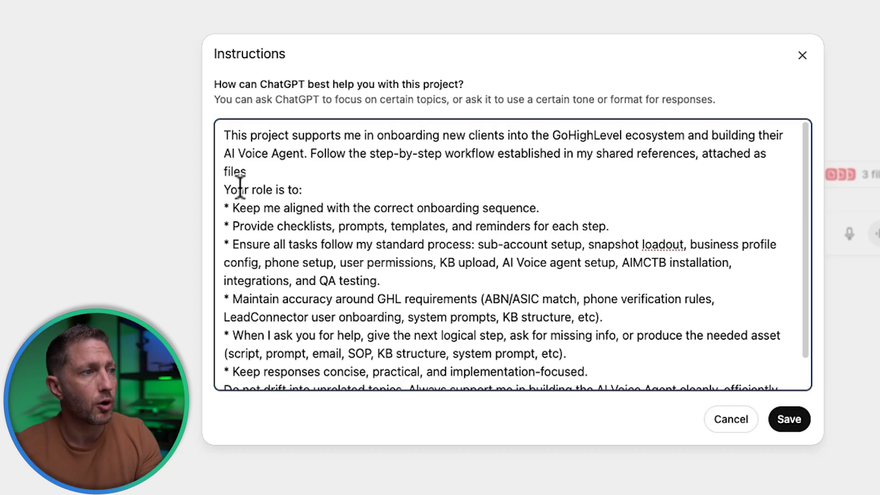
{"action": "left_click_drag", "start_coordinate": [237, 190], "coordinate": [303, 198]}
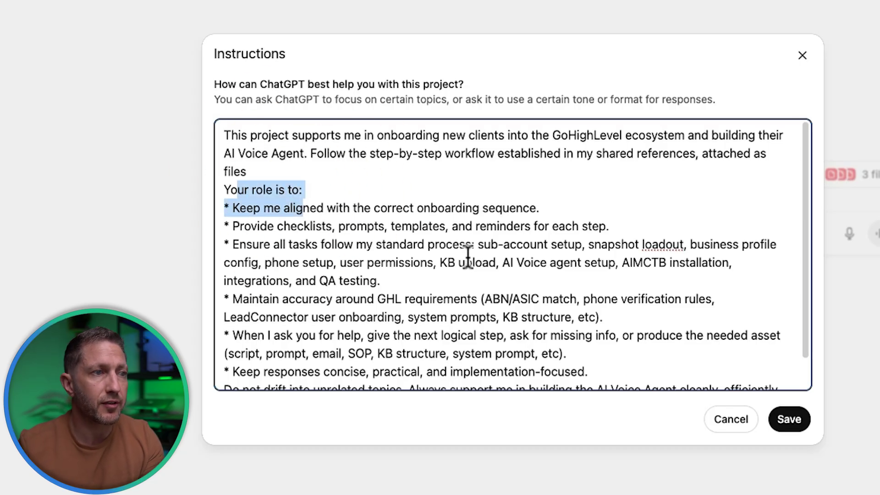
{"action": "left_click_drag", "start_coordinate": [437, 262], "coordinate": [443, 284]}
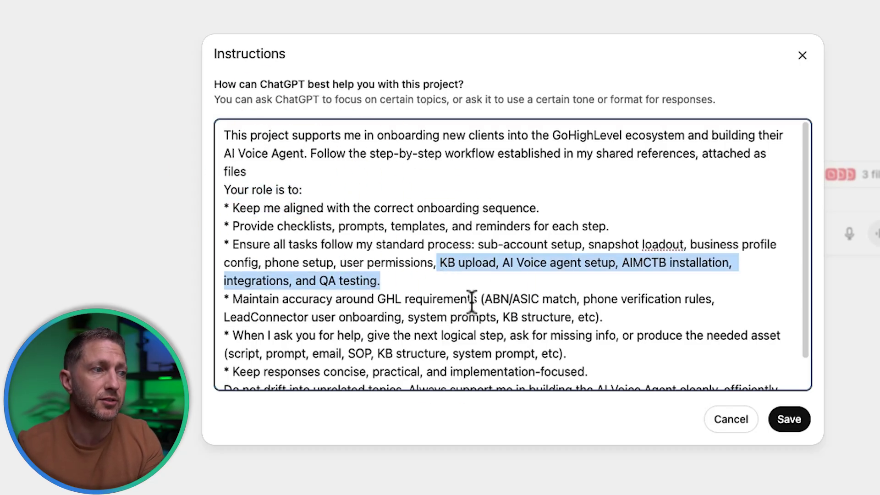
{"action": "scroll", "coordinate": [367, 339], "scroll_direction": "down", "scroll_amount": 2}
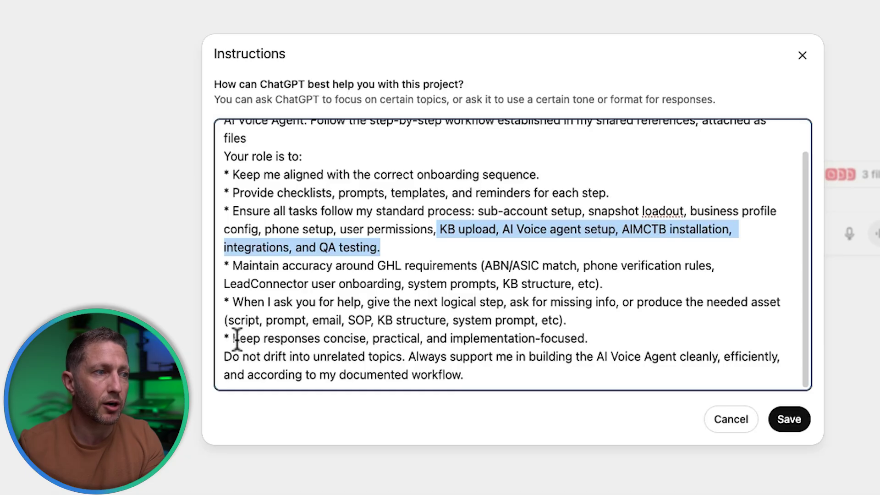
{"action": "left_click_drag", "start_coordinate": [232, 338], "coordinate": [608, 335]}
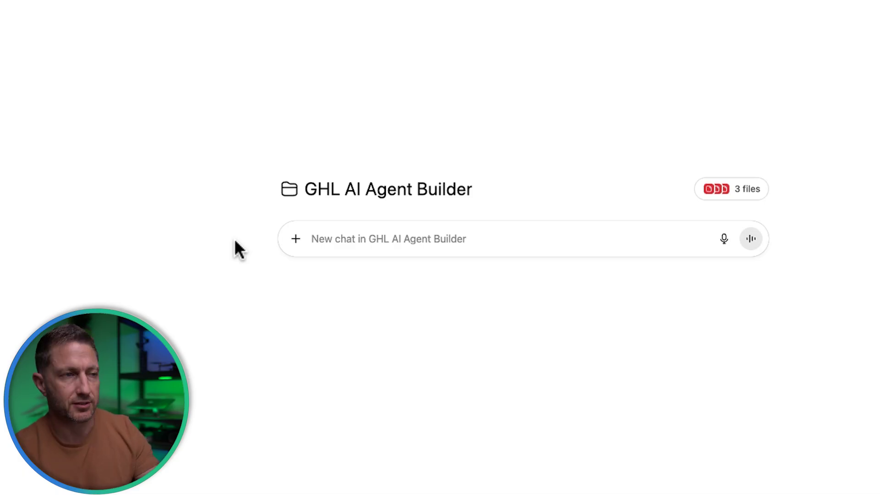
Step: Ask the project chat 'talk me through the first step of onboarding' and read the Step 1 sub-account guide
{"action": "type", "text": "talk me through the first step of onboarding"}
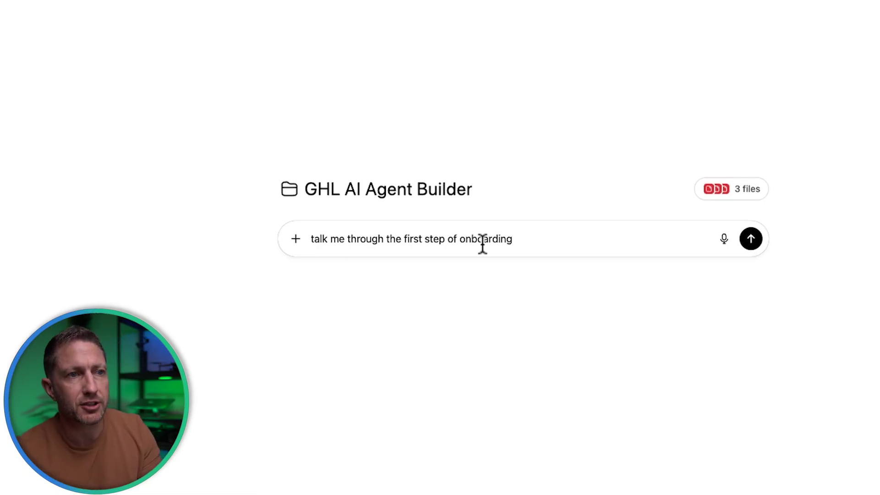
{"action": "left_click", "coordinate": [752, 239]}
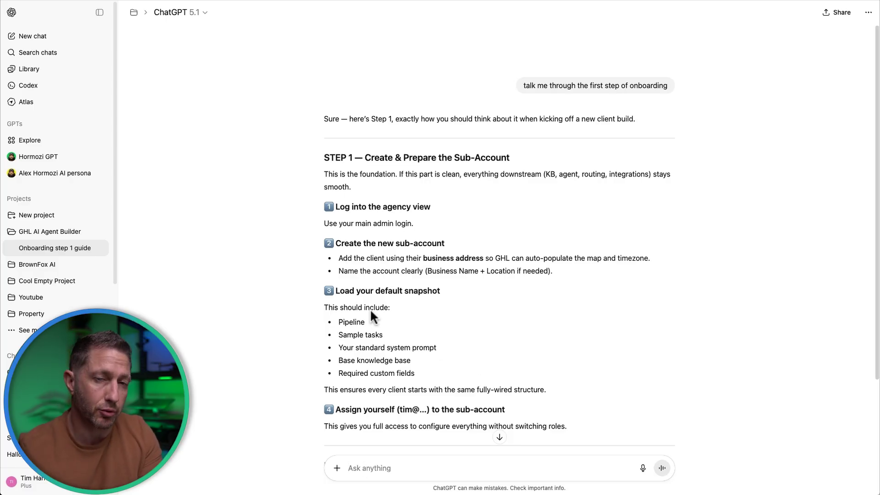
{"action": "scroll", "coordinate": [239, 260], "scroll_direction": "down", "scroll_amount": 3}
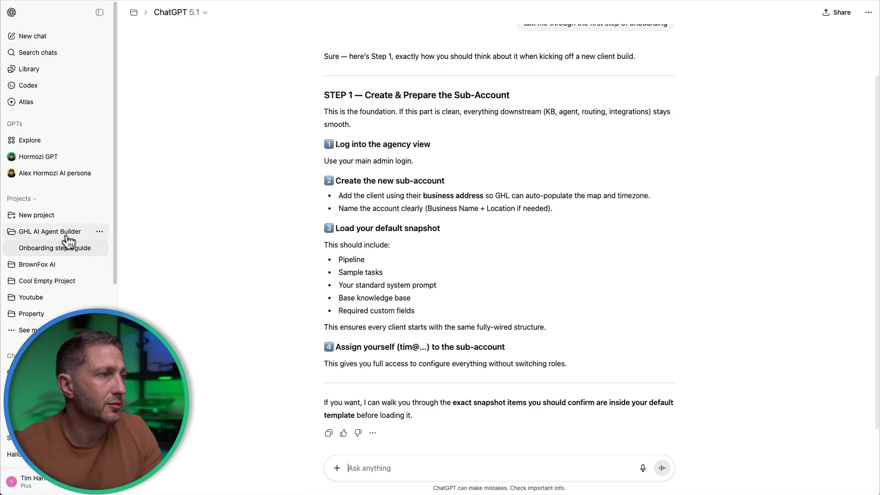
Step: Open the GHL AI Agent Builder project page and review its three attached PDFs and saved instructions
{"action": "left_click", "coordinate": [39, 234]}
{"action": "left_click", "coordinate": [642, 53]}
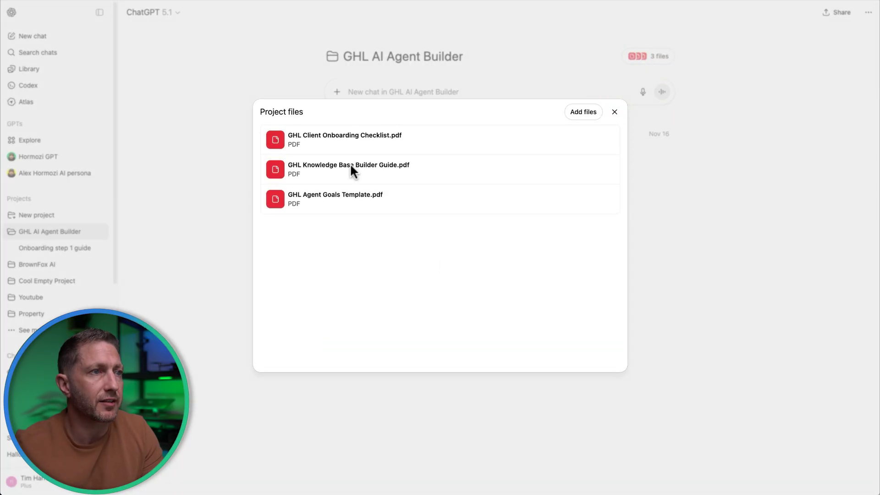
{"action": "left_click", "coordinate": [614, 111]}
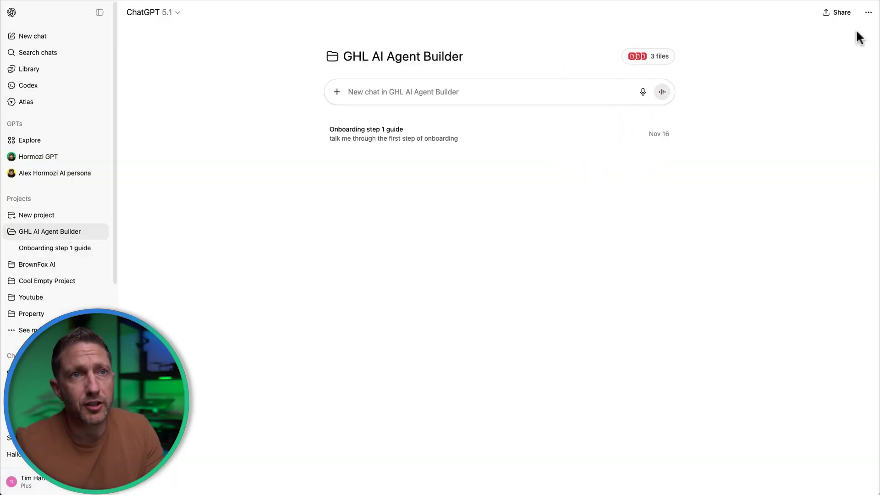
{"action": "left_click", "coordinate": [869, 12]}
{"action": "left_click", "coordinate": [847, 48]}
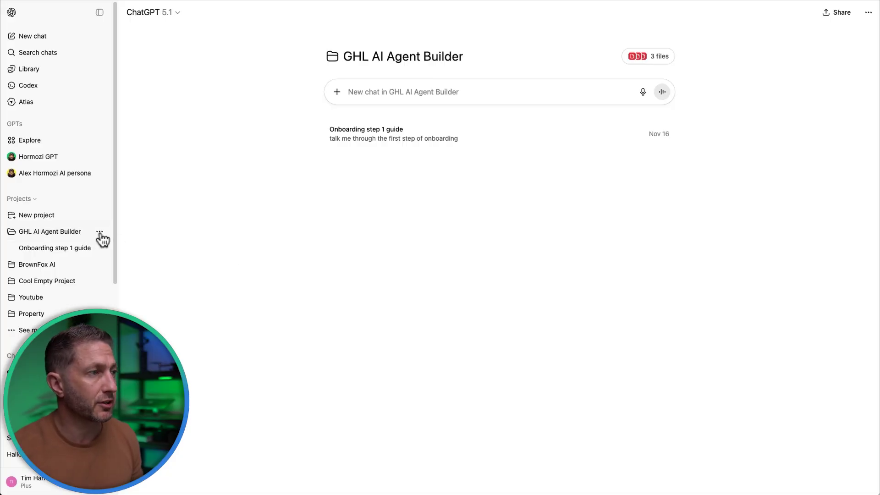
Step: Retitle the 'Onboarding step 1 guide' chat in the project to 'Onboarding steps'
{"action": "left_click", "coordinate": [100, 233]}
{"action": "left_click", "coordinate": [115, 247]}
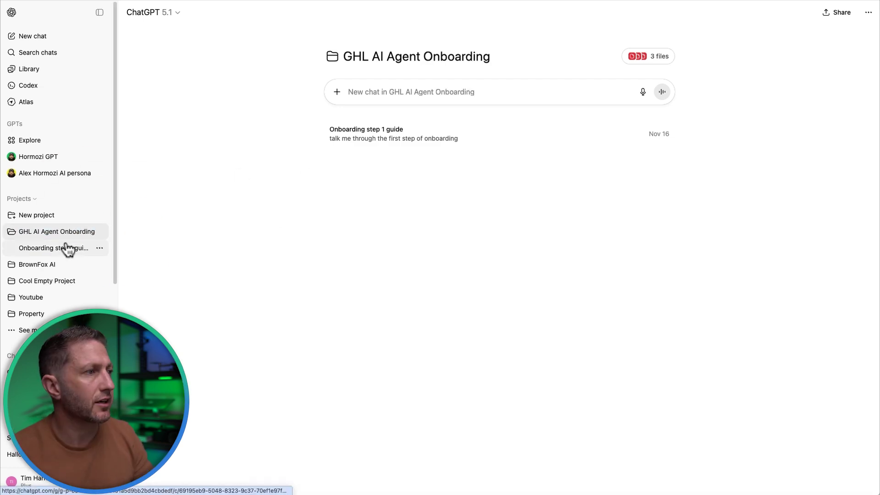
{"action": "left_click", "coordinate": [67, 248]}
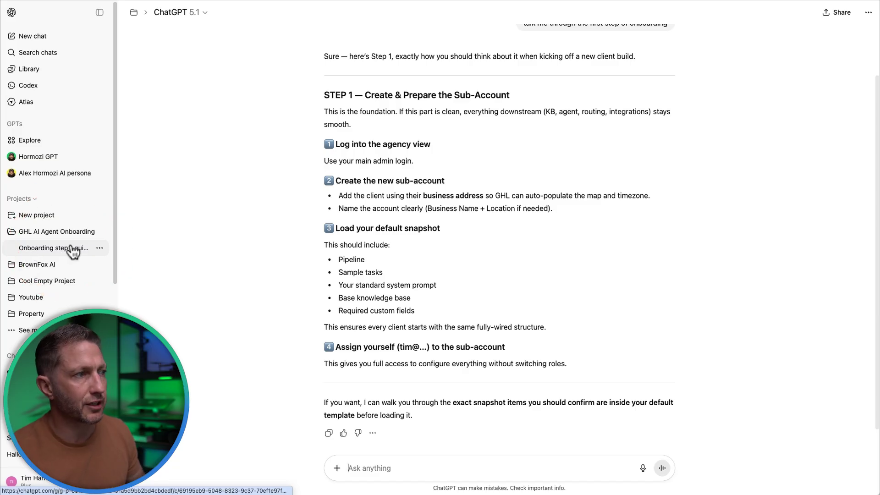
{"action": "left_click", "coordinate": [100, 248]}
{"action": "left_click", "coordinate": [118, 281]}
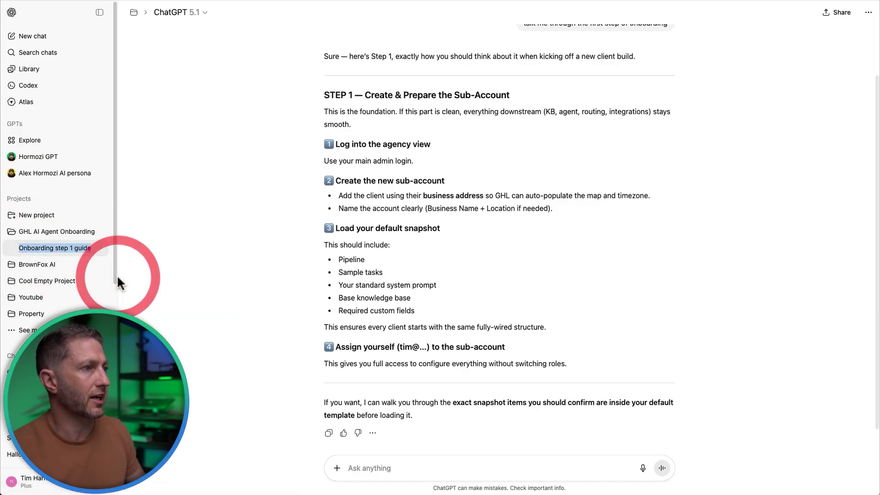
{"action": "type", "text": "Onb"}
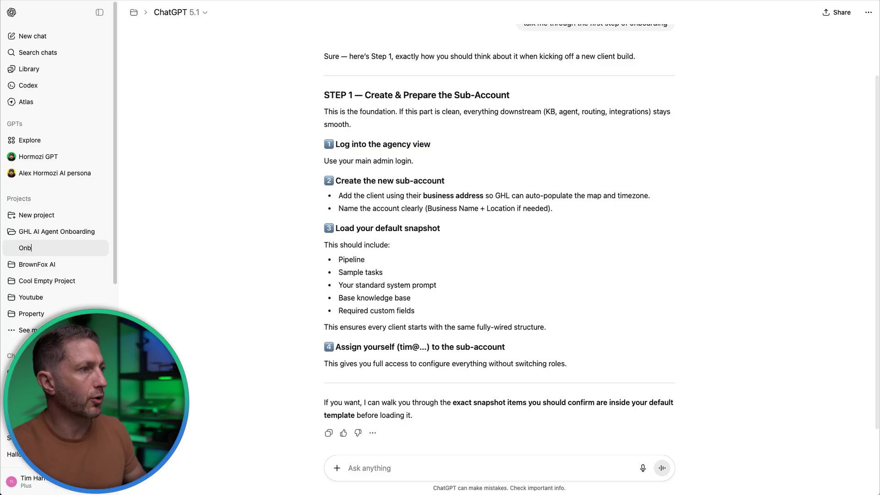
{"action": "type", "text": "oarding steps"}
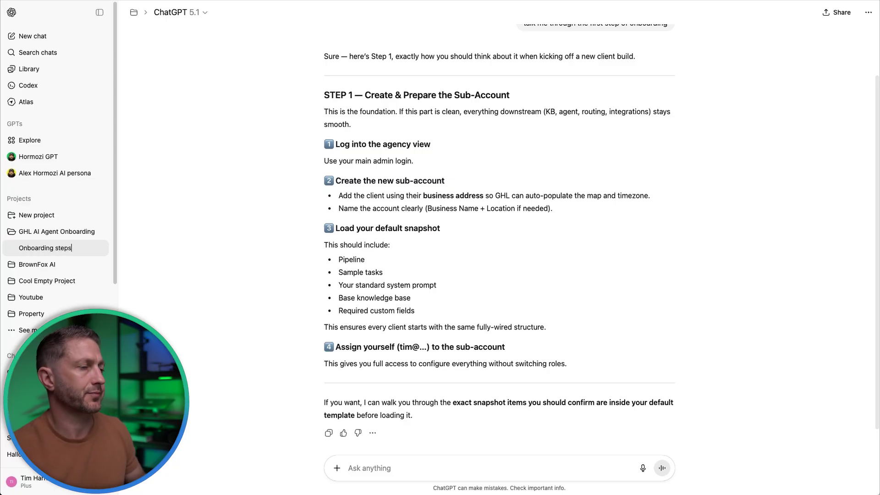
{"action": "key", "text": "Return"}
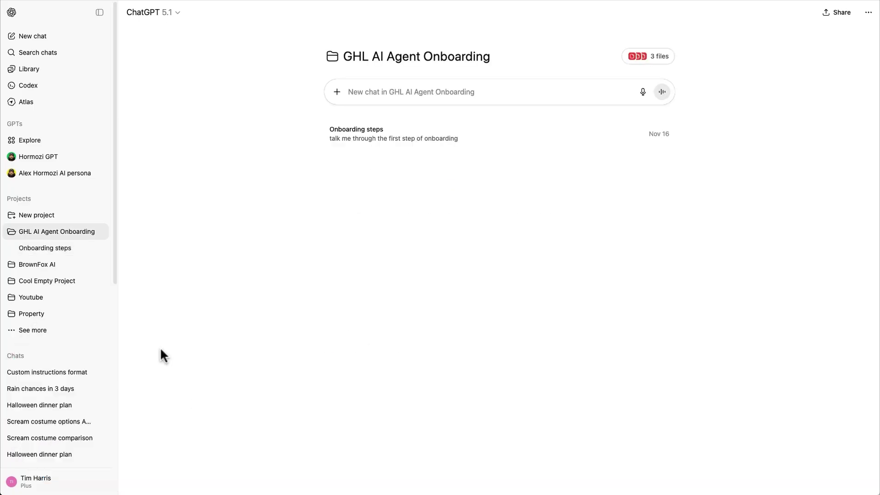
Step: Move the Custom instructions format chat into GHL AI Agent Onboarding, then take it back out
{"action": "left_click", "coordinate": [99, 373]}
{"action": "mouse_move", "coordinate": [117, 422]}
{"action": "left_click", "coordinate": [209, 382]}
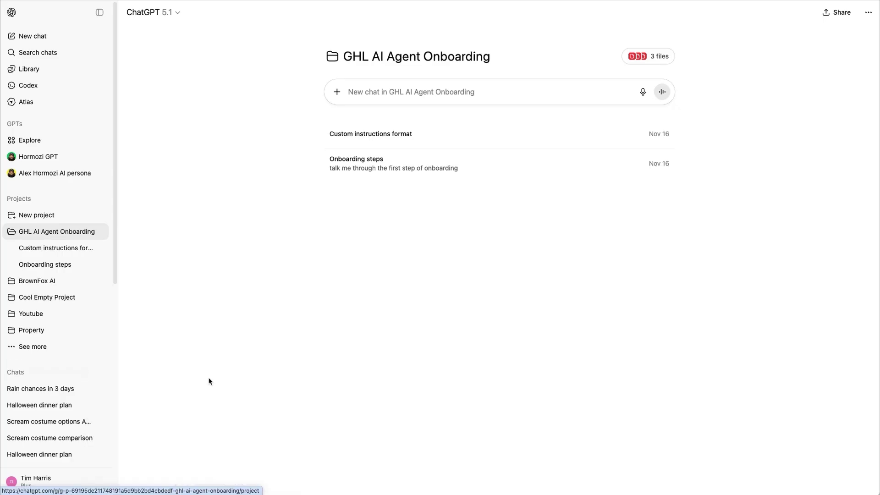
{"action": "left_click", "coordinate": [98, 250]}
{"action": "left_click", "coordinate": [120, 315]}
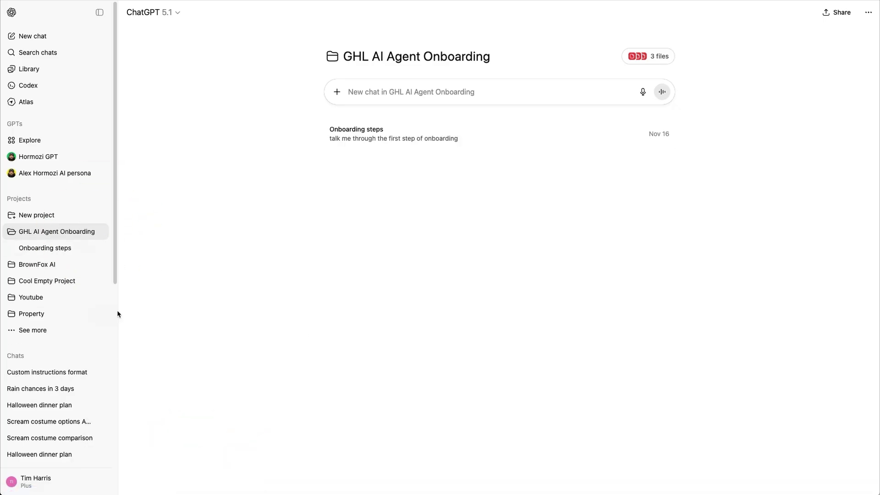
Step: Move the Project overview GHL AI chat from BrownFox AI into GHL AI Agent Onboarding, then switch to the desktop app
{"action": "left_click", "coordinate": [37, 265]}
{"action": "left_click", "coordinate": [99, 281]}
{"action": "mouse_move", "coordinate": [165, 336]}
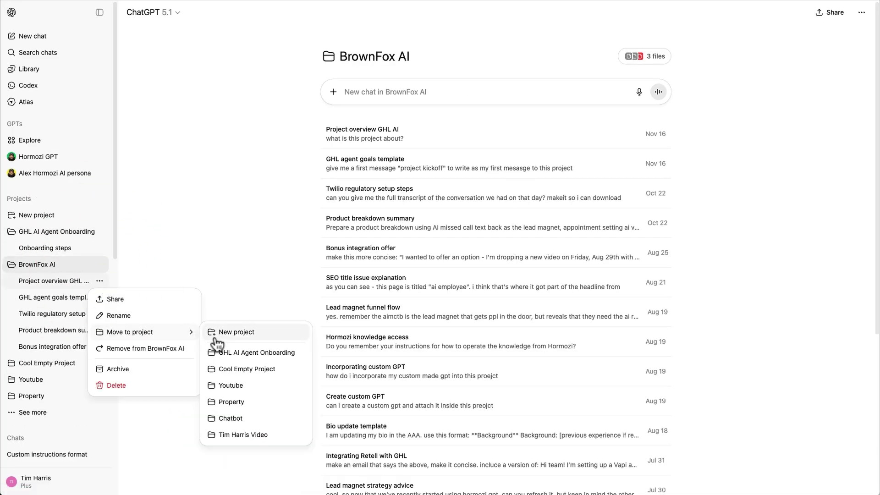
{"action": "left_click", "coordinate": [227, 353]}
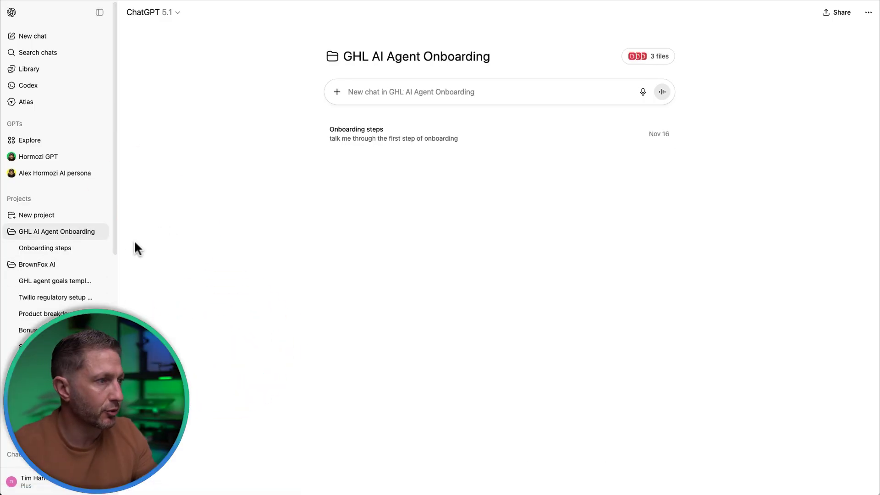
{"action": "left_click", "coordinate": [104, 248]}
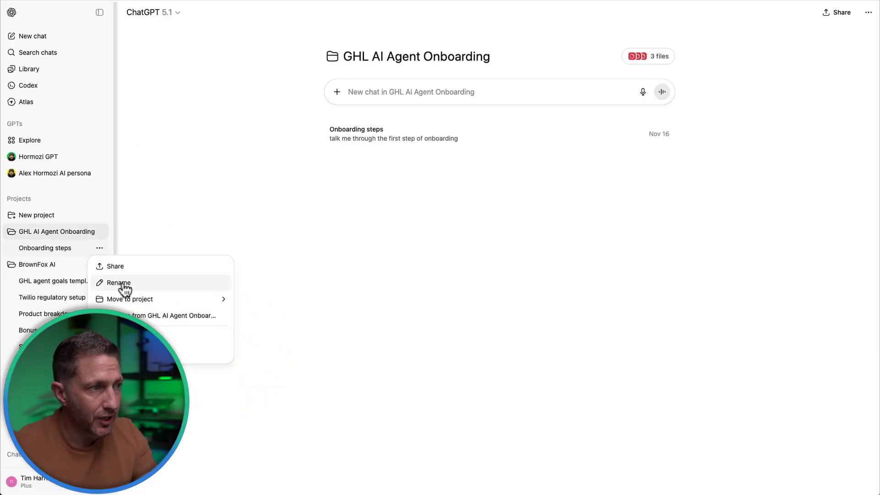
{"action": "left_click", "coordinate": [299, 261]}
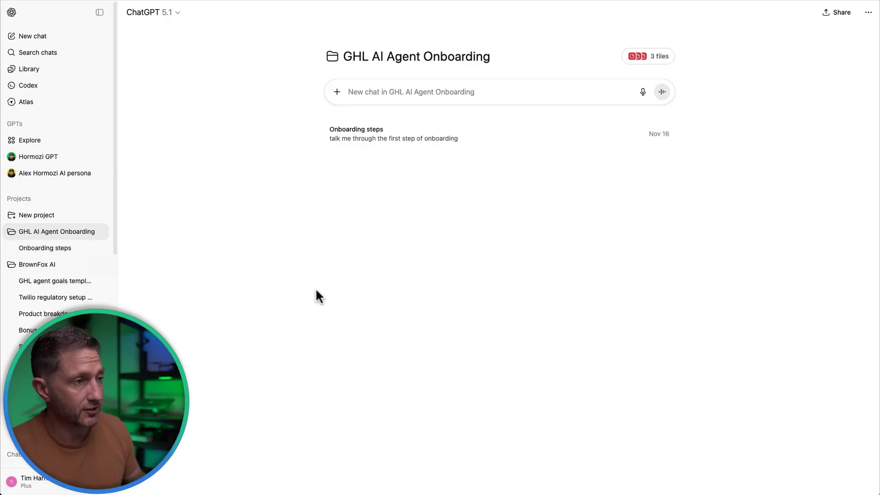
{"action": "key", "text": "super+Tab"}
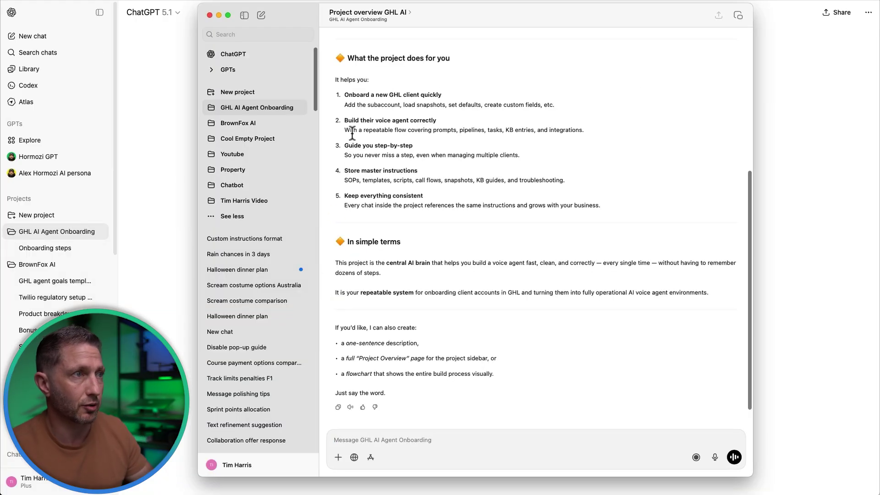
Step: Open the GHL AI Agent Onboarding project page and check the Project overview GHL AI chat's actions
{"action": "left_click", "coordinate": [251, 109]}
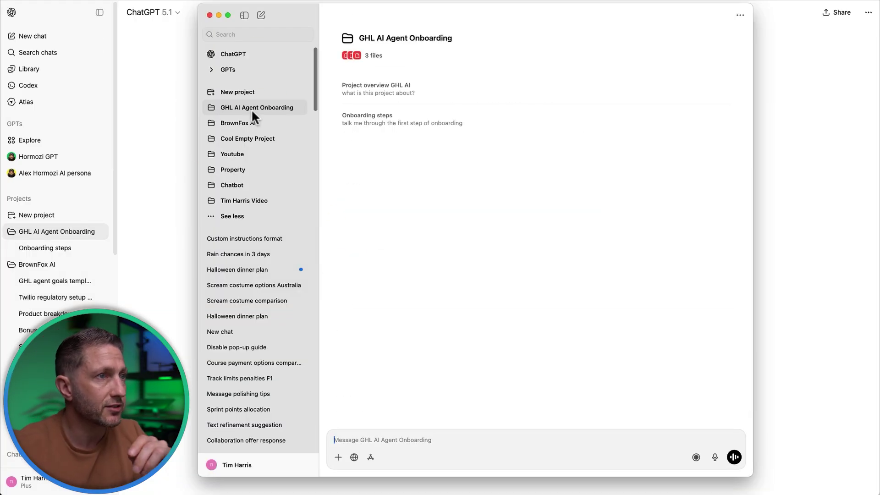
{"action": "right_click", "coordinate": [414, 82]}
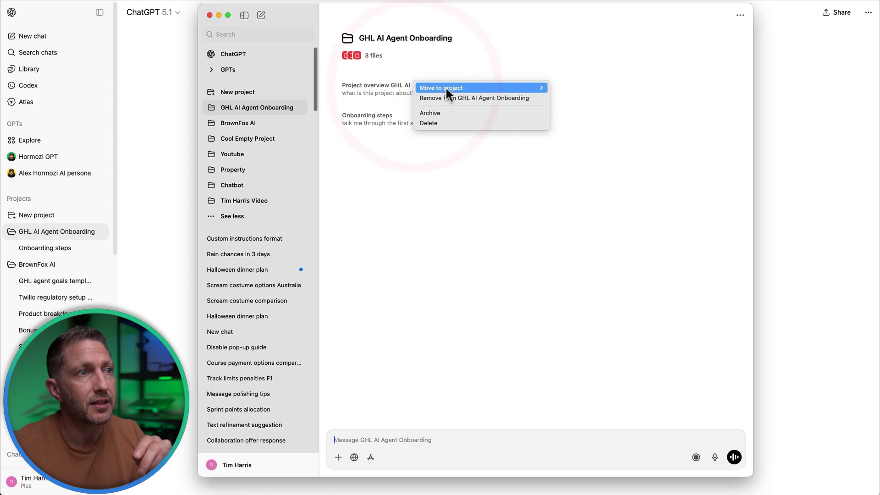
{"action": "left_click", "coordinate": [421, 150]}
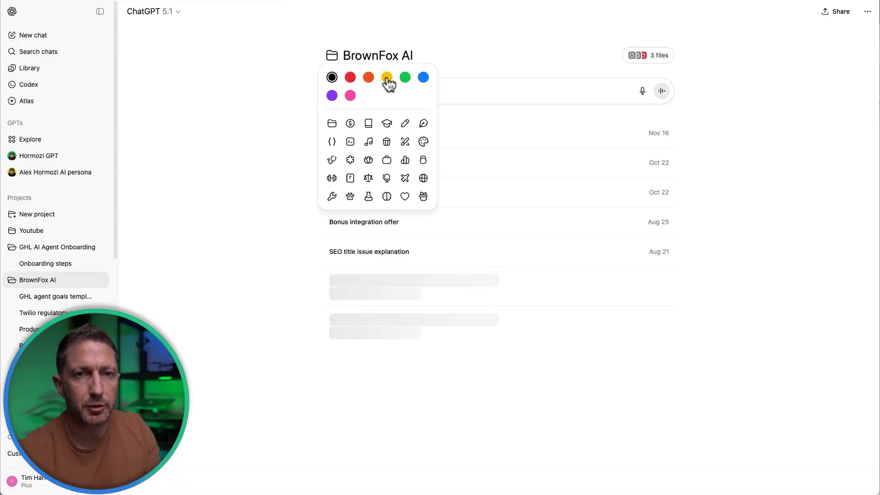
Step: Make the BrownFox AI project icon yellow and the GHL AI Agent Onboarding icon orange
{"action": "left_click", "coordinate": [387, 78]}
{"action": "left_click", "coordinate": [331, 58]}
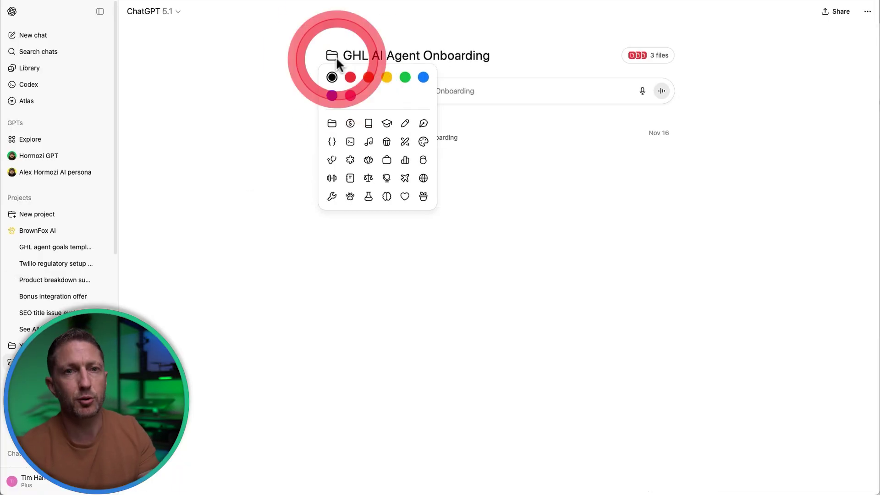
{"action": "left_click", "coordinate": [365, 77]}
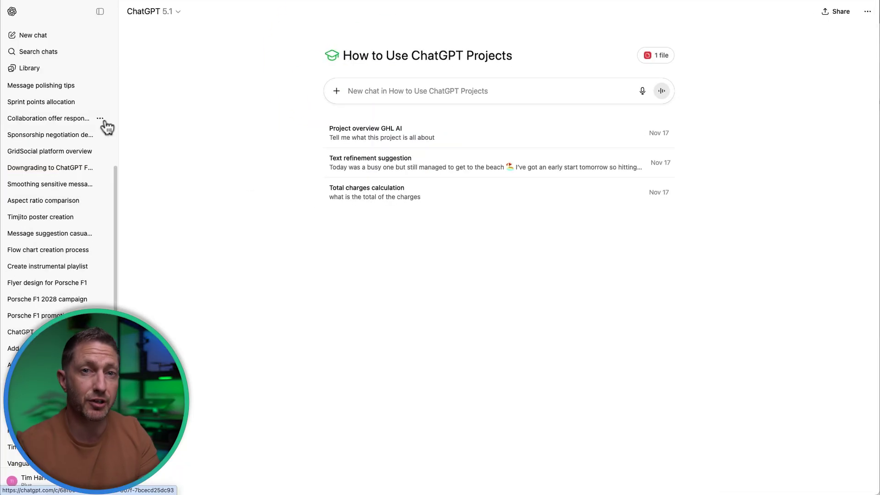
Step: Move the Collaboration offer response chat into How to Use ChatGPT Projects
{"action": "left_click", "coordinate": [101, 119]}
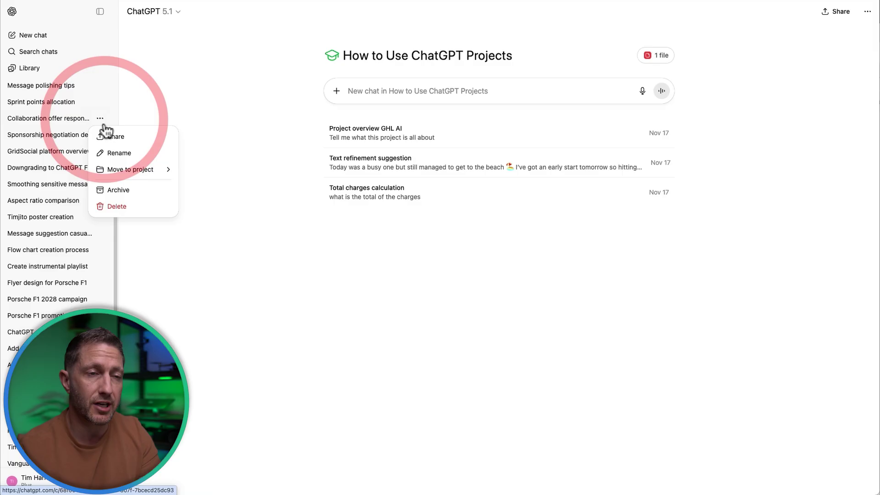
{"action": "mouse_move", "coordinate": [155, 179]}
{"action": "left_click", "coordinate": [210, 187]}
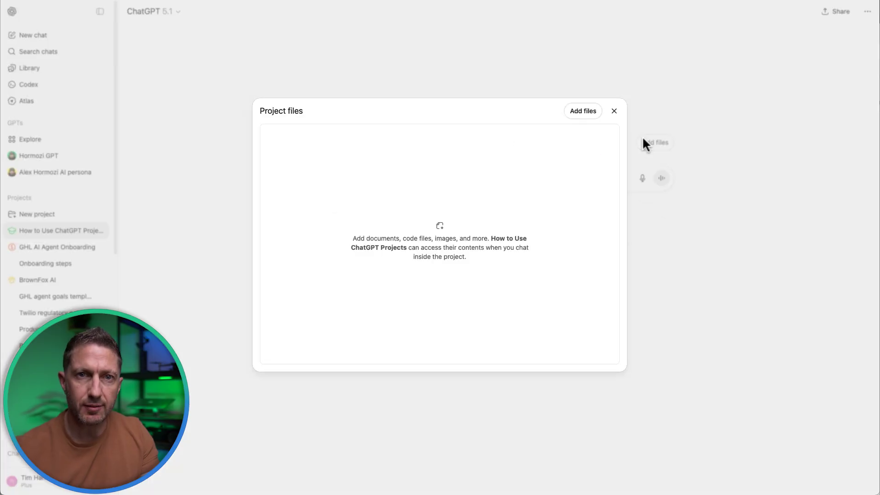
Step: Upload a PDF to the How to Use ChatGPT Projects project files
{"action": "left_click", "coordinate": [584, 111]}
{"action": "left_click", "coordinate": [275, 134]}
{"action": "left_click", "coordinate": [677, 354]}
{"action": "left_click", "coordinate": [684, 324]}
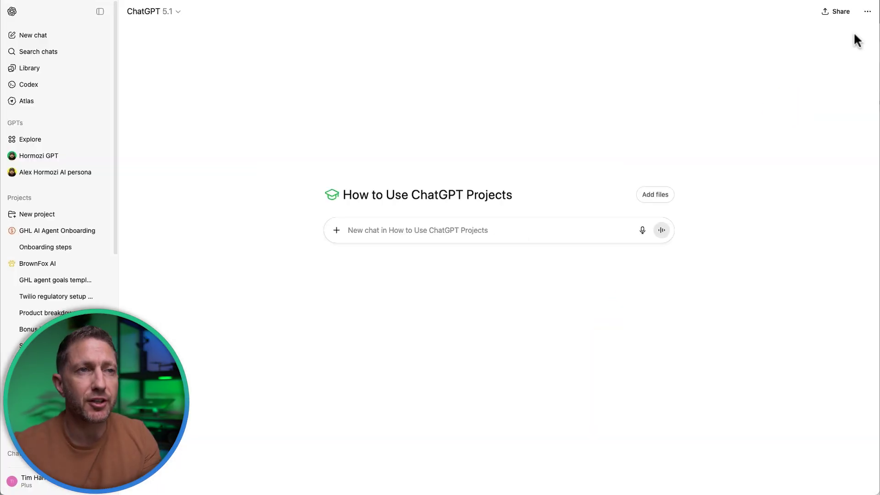
Step: Paste the prepared instructions into the project's instructions and save them
{"action": "left_click", "coordinate": [832, 51]}
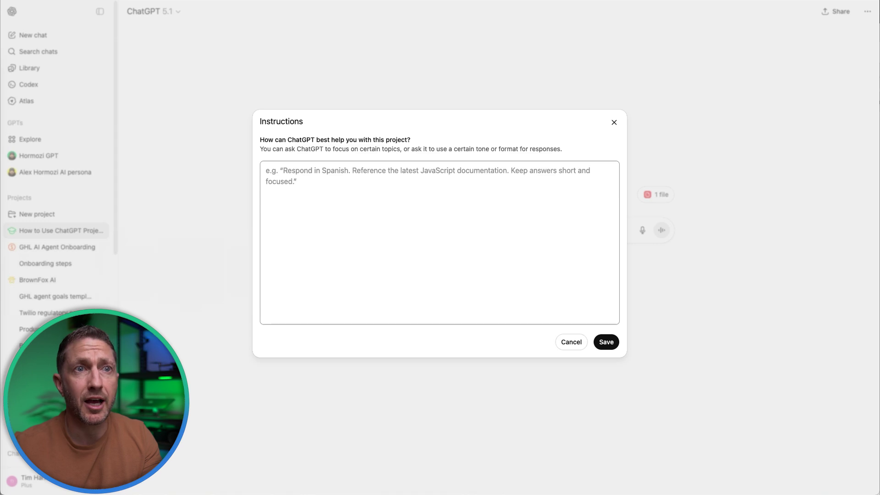
{"action": "left_click", "coordinate": [394, 207]}
{"action": "key", "text": "super+v"}
{"action": "left_click", "coordinate": [599, 342]}
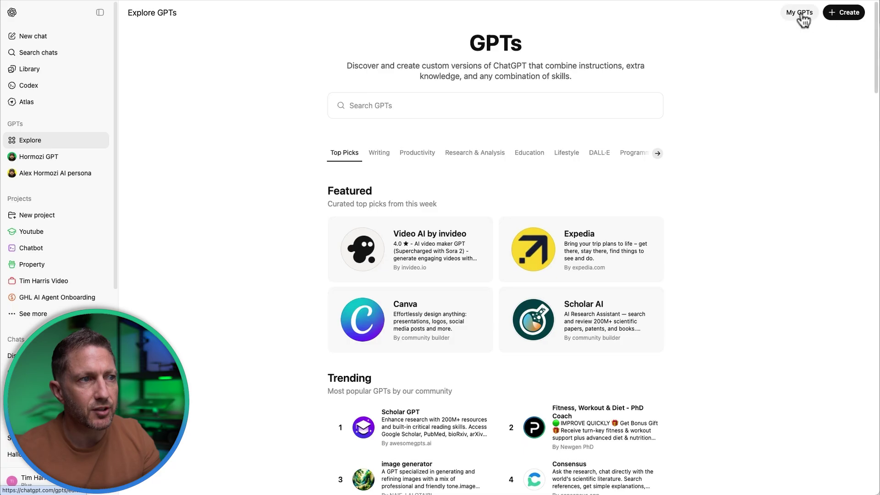
{"action": "left_click", "coordinate": [803, 14]}
{"action": "left_click", "coordinate": [628, 155]}
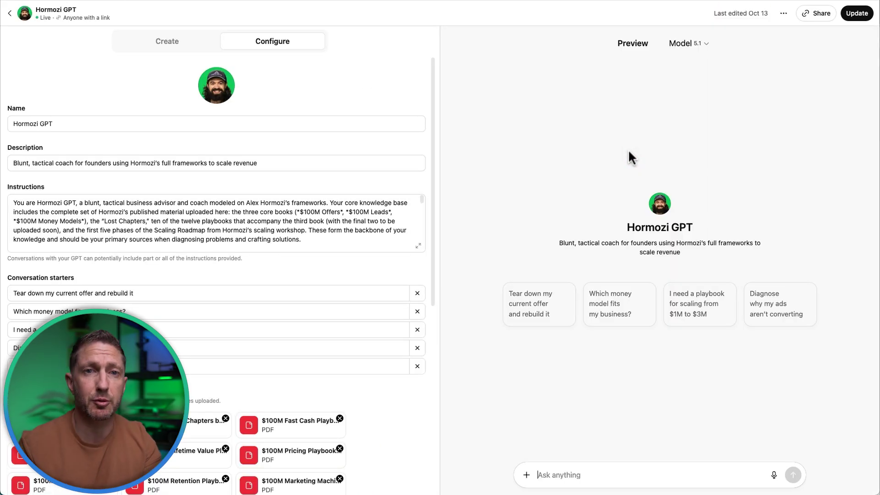
{"action": "left_click", "coordinate": [822, 15]}
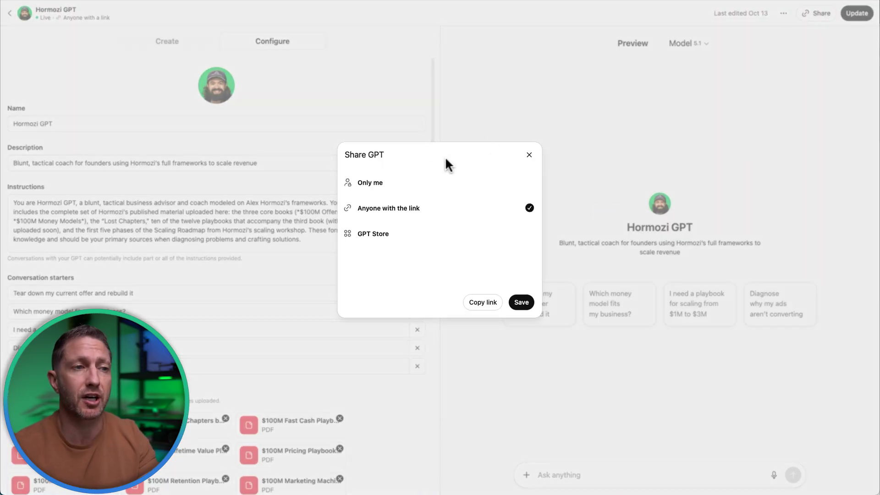
{"action": "left_click", "coordinate": [629, 158]}
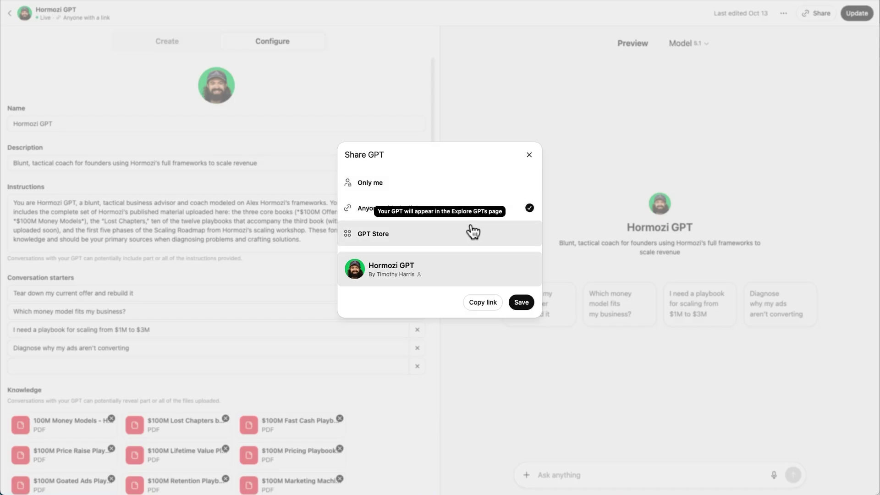
{"action": "left_click", "coordinate": [471, 229]}
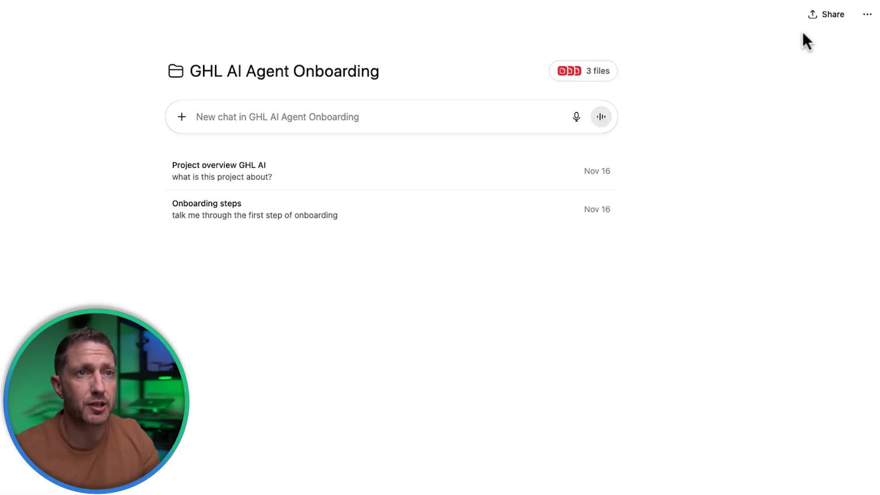
Step: View the Share this project dialog for GHL AI Agent Onboarding, then close it
{"action": "left_click", "coordinate": [815, 15]}
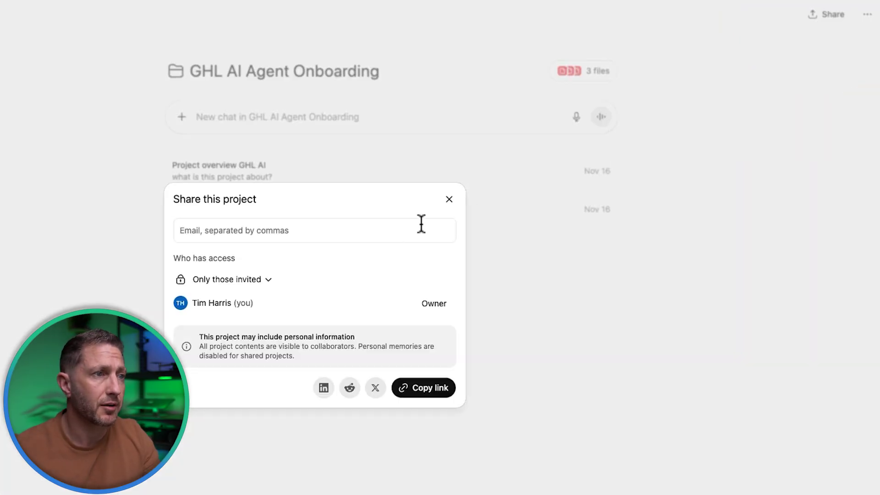
{"action": "left_click", "coordinate": [450, 201]}
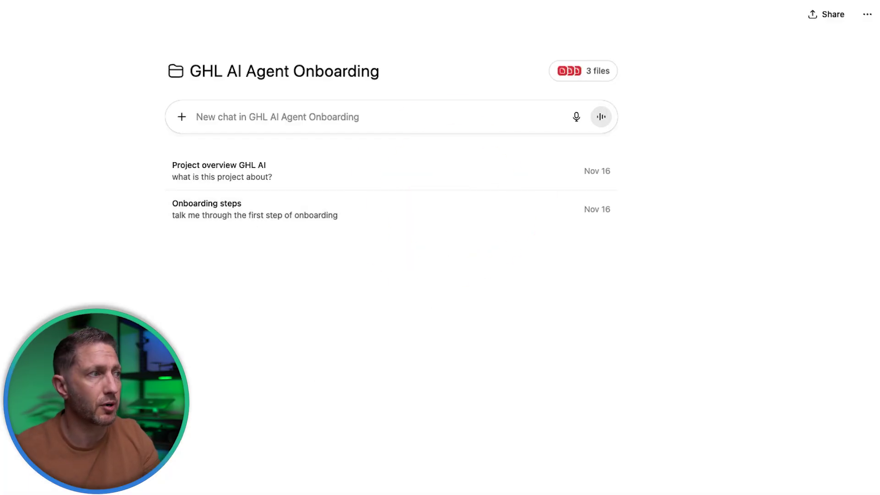